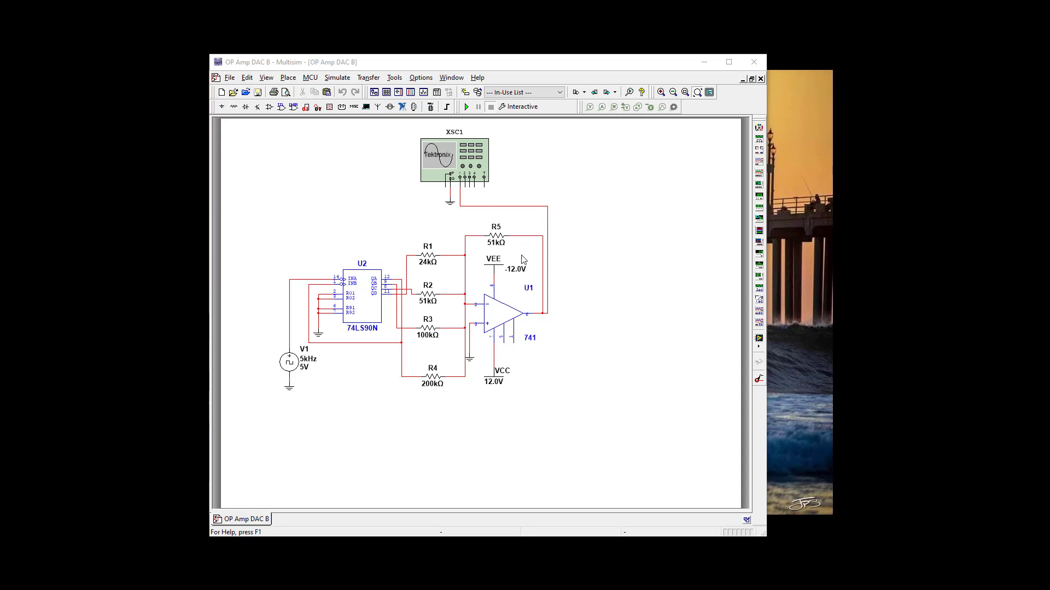
# Step: Delete the wire joining oscilloscope XSC1's input to the 741 U1 output
pyautogui.click(535, 207)
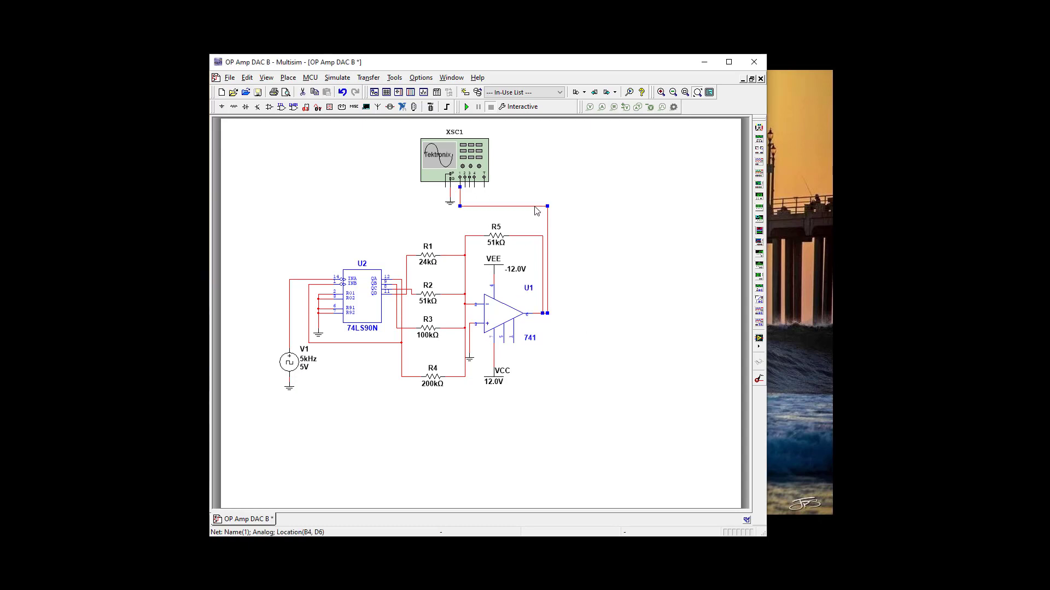
pyautogui.press('Delete')
# Step: Copy op-amp U1 and paste the duplicate as U3 to the right of the DAC
pyautogui.rightClick(497, 317)
pyautogui.click(586, 329)
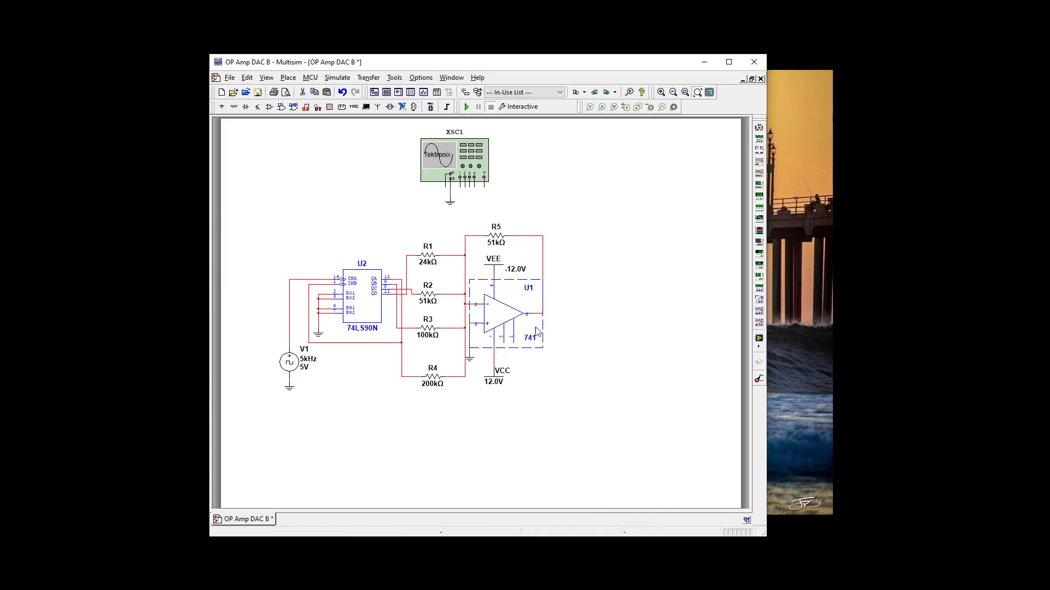
pyautogui.rightClick(612, 300)
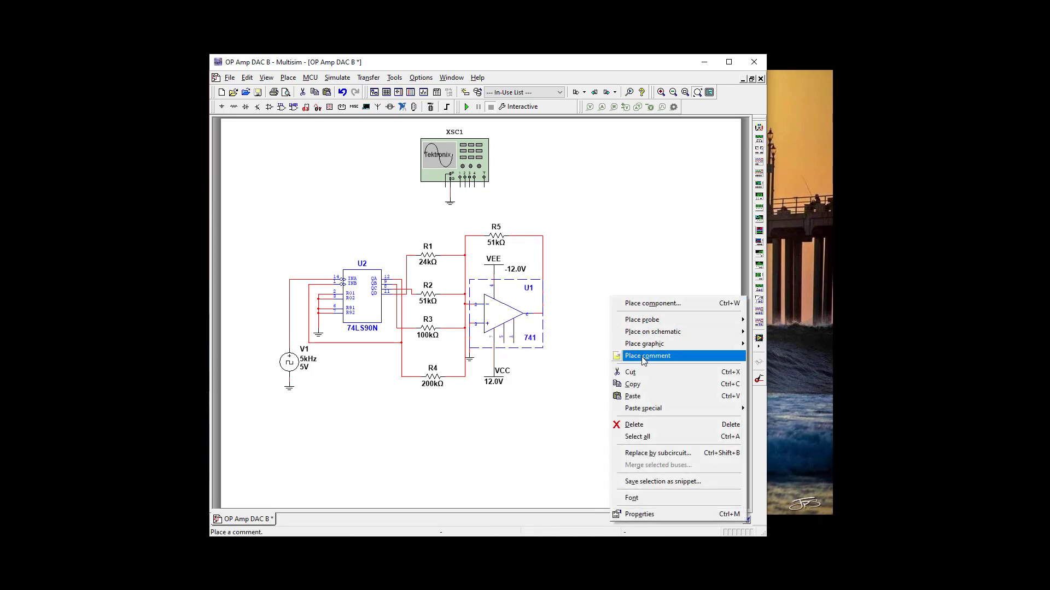
pyautogui.click(634, 396)
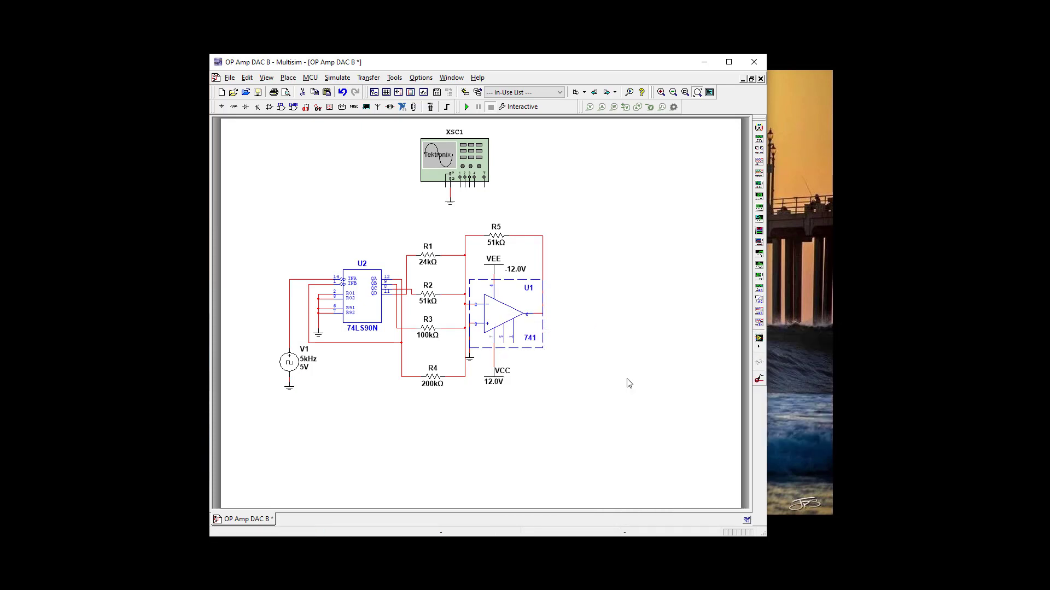
pyautogui.click(576, 316)
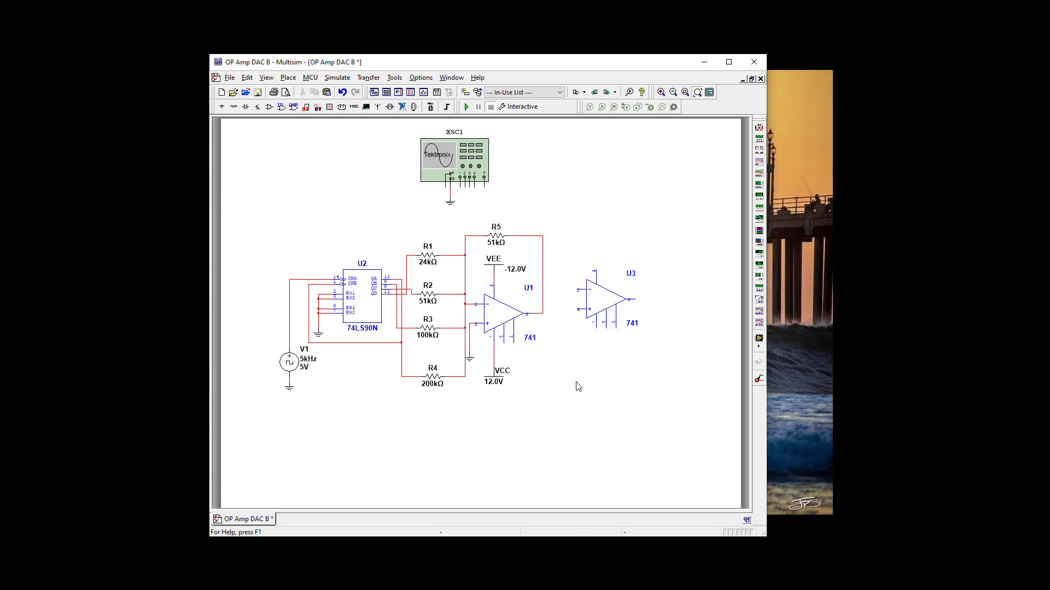
# Step: Open the analog parts browser and set the group to Analog
pyautogui.click(270, 107)
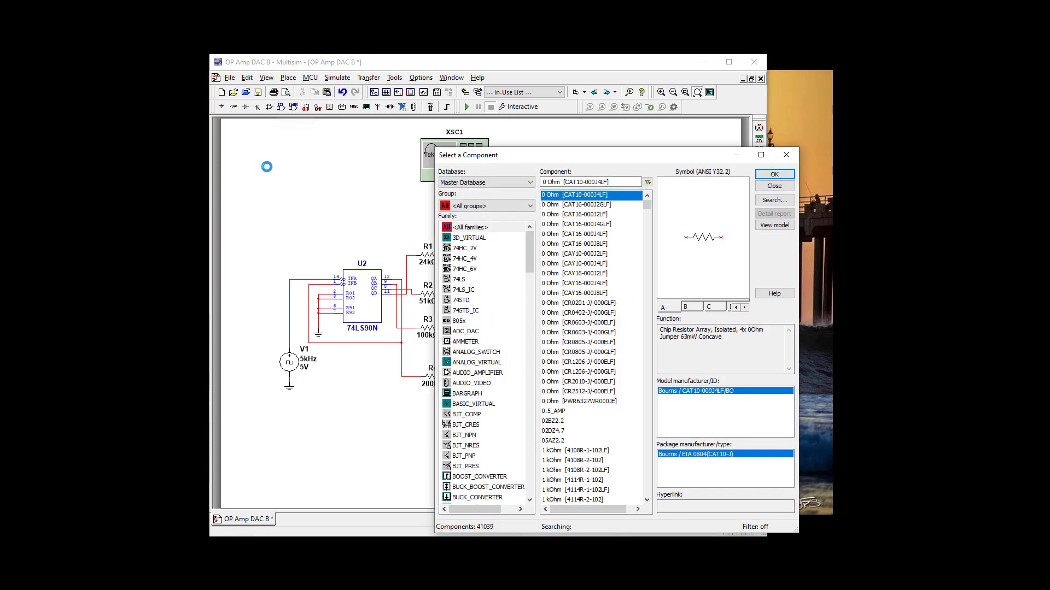
pyautogui.click(483, 209)
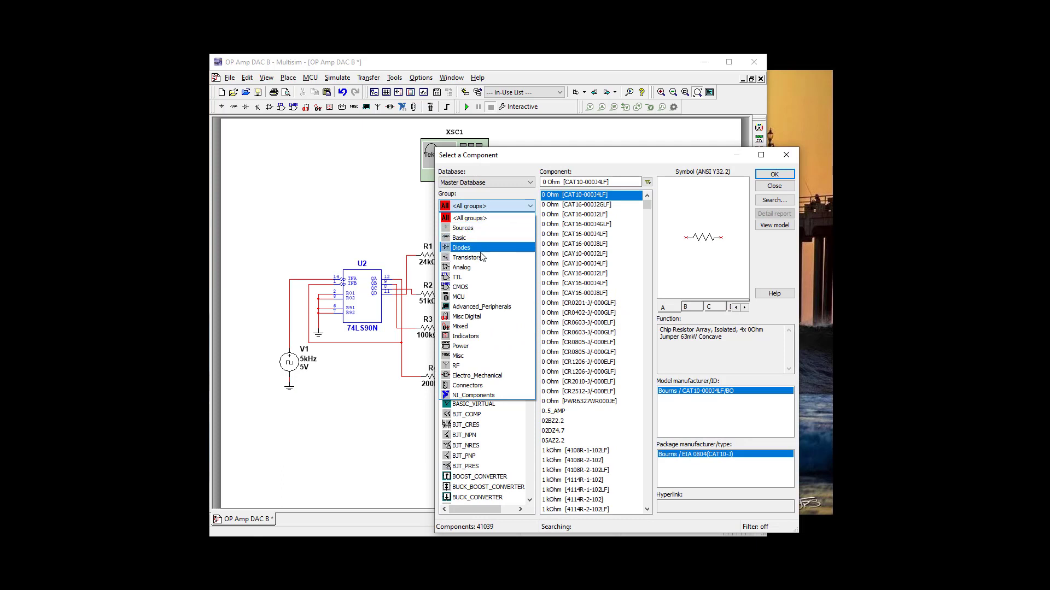
pyautogui.click(479, 259)
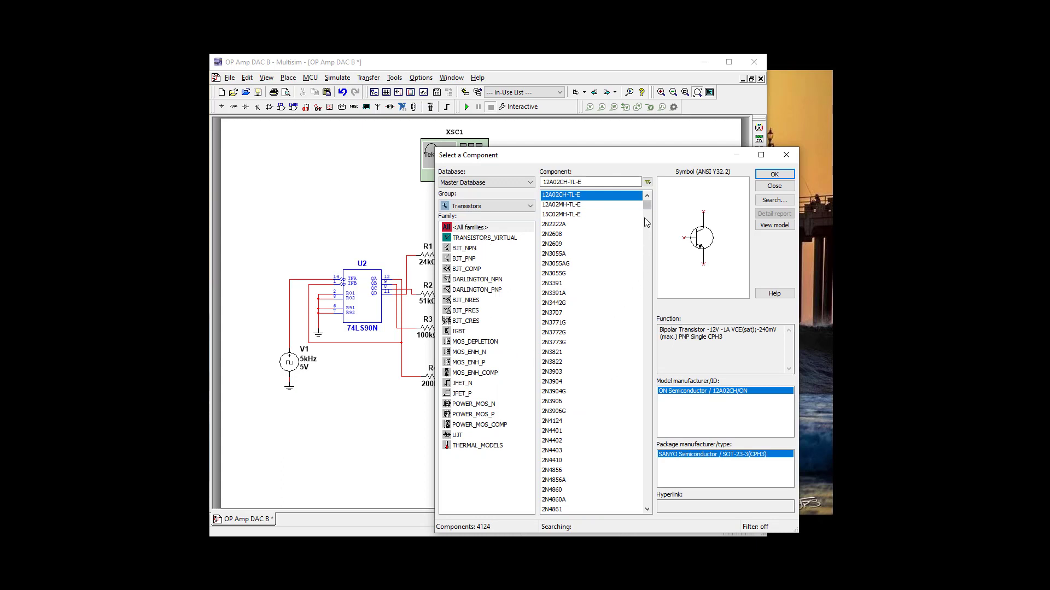
pyautogui.click(473, 207)
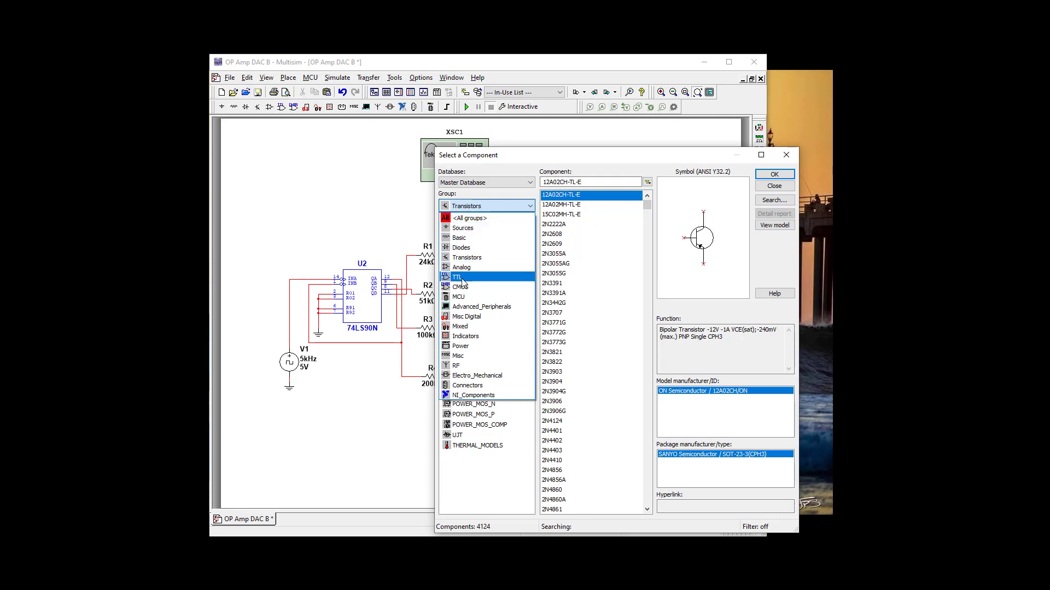
pyautogui.click(462, 268)
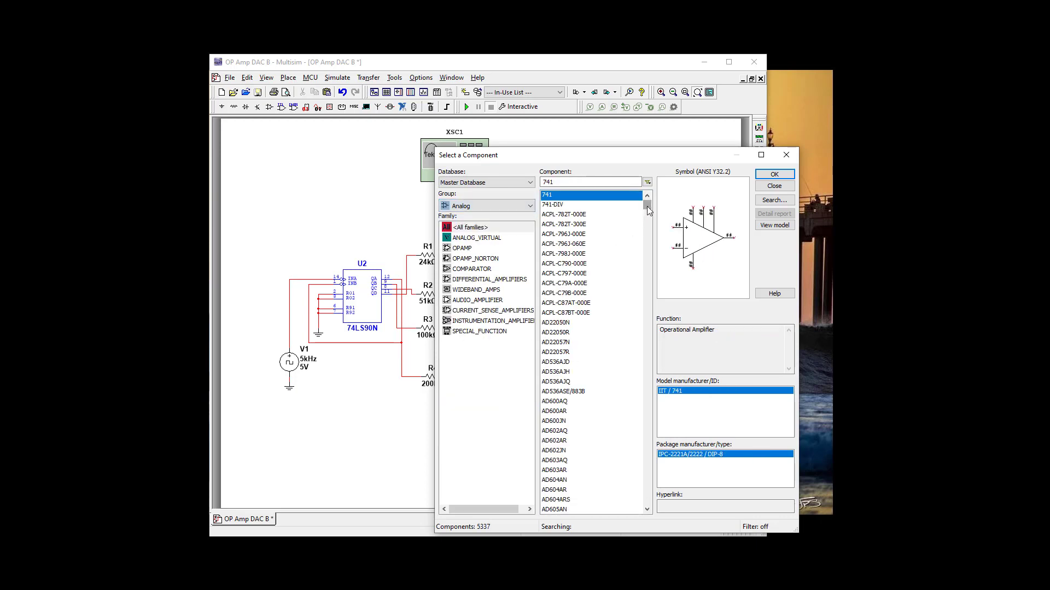
# Step: Place the LM339DG comparator U4A below the DAC circuit, then close the browser
pyautogui.moveTo(647, 205); pyautogui.dragTo(647, 281)
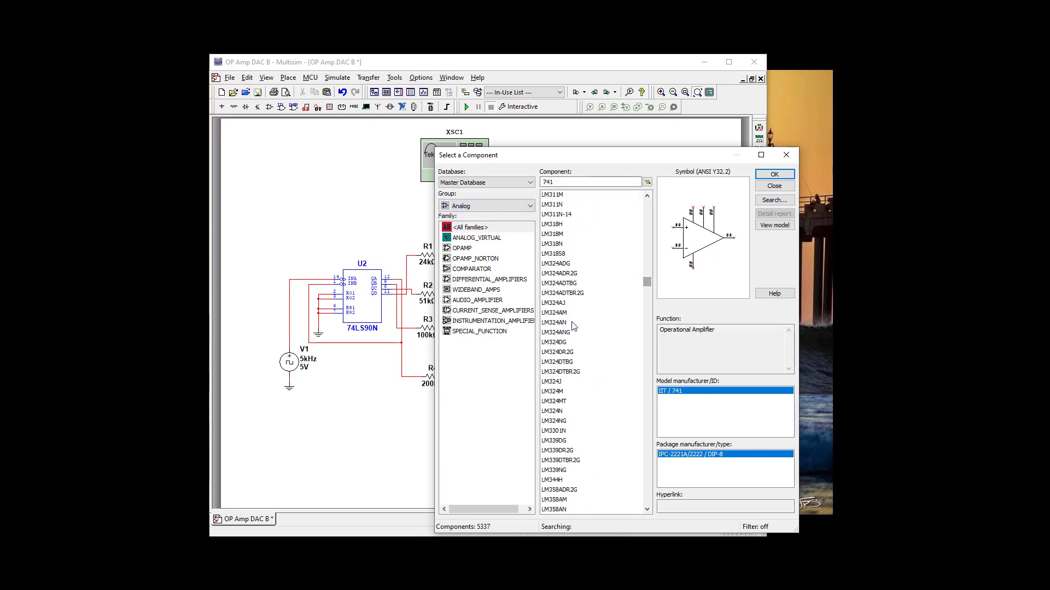
pyautogui.click(569, 451)
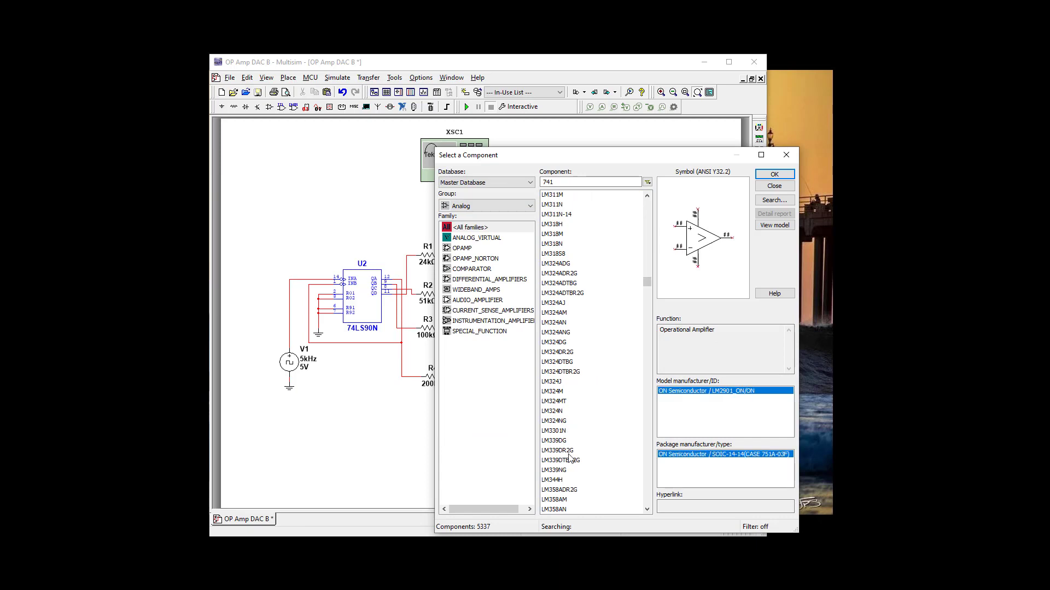
pyautogui.click(775, 176)
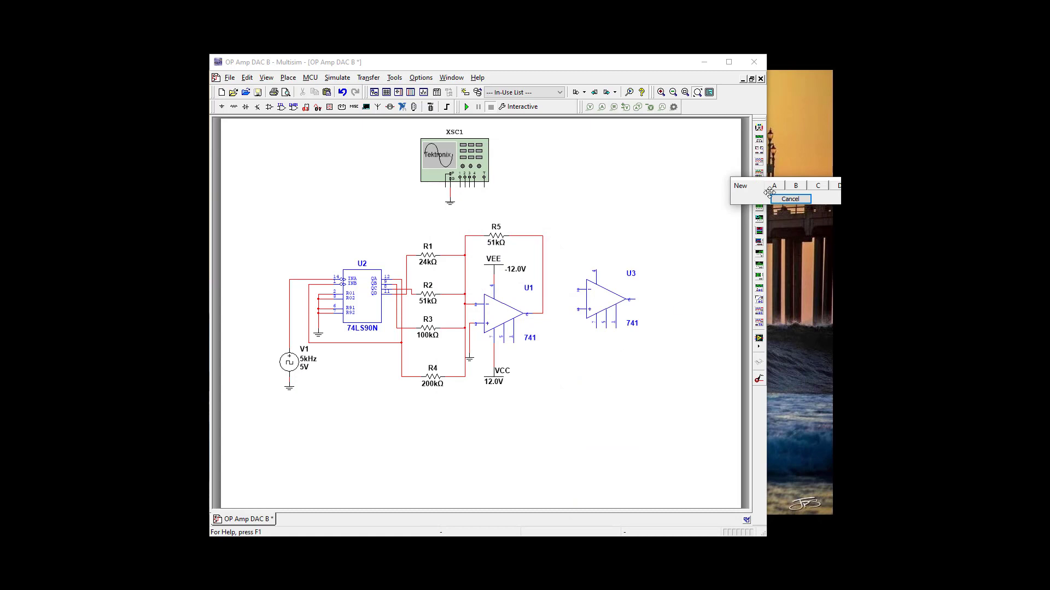
pyautogui.click(485, 451)
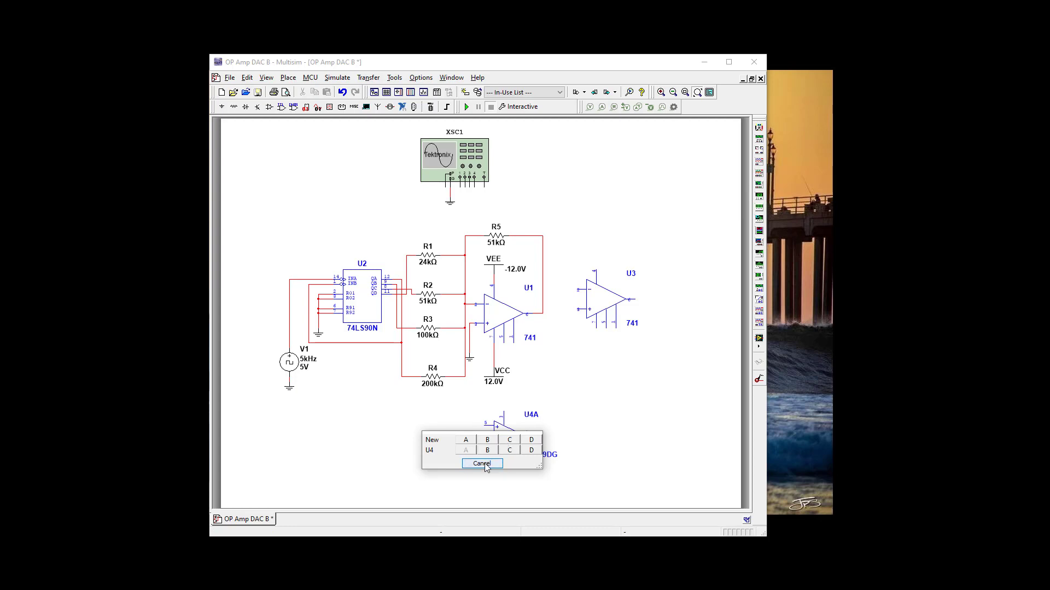
pyautogui.click(485, 463)
pyautogui.click(609, 401)
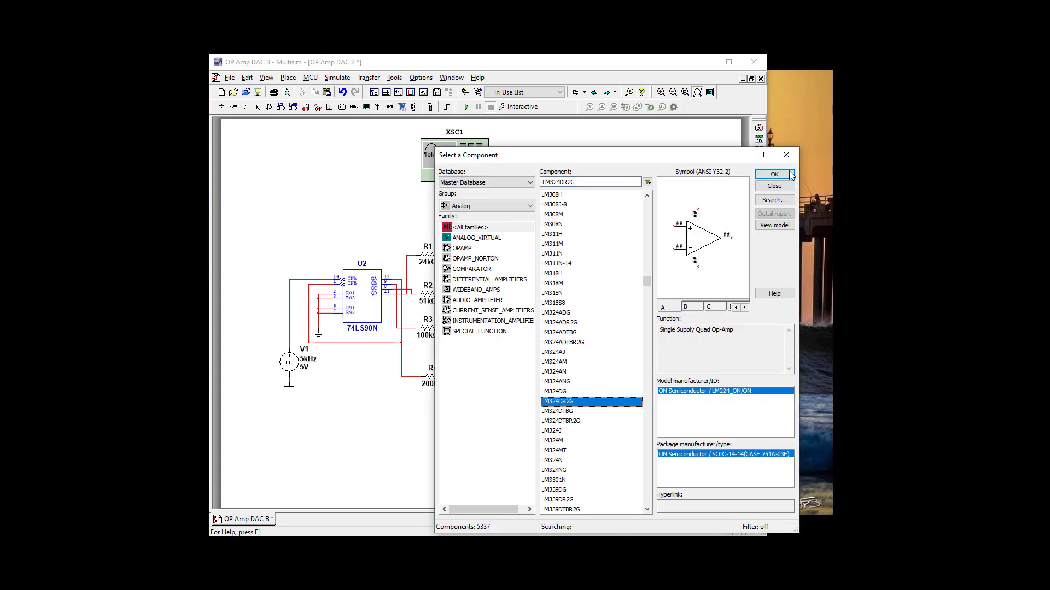
pyautogui.click(786, 155)
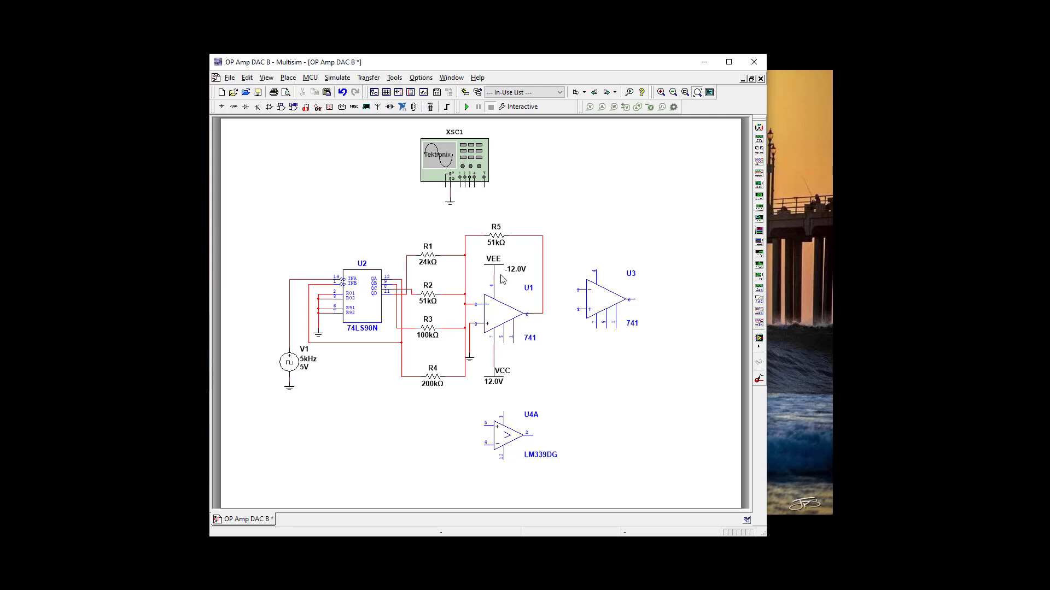
# Step: Open the Basic parts browser and show the capacitor values
pyautogui.click(234, 107)
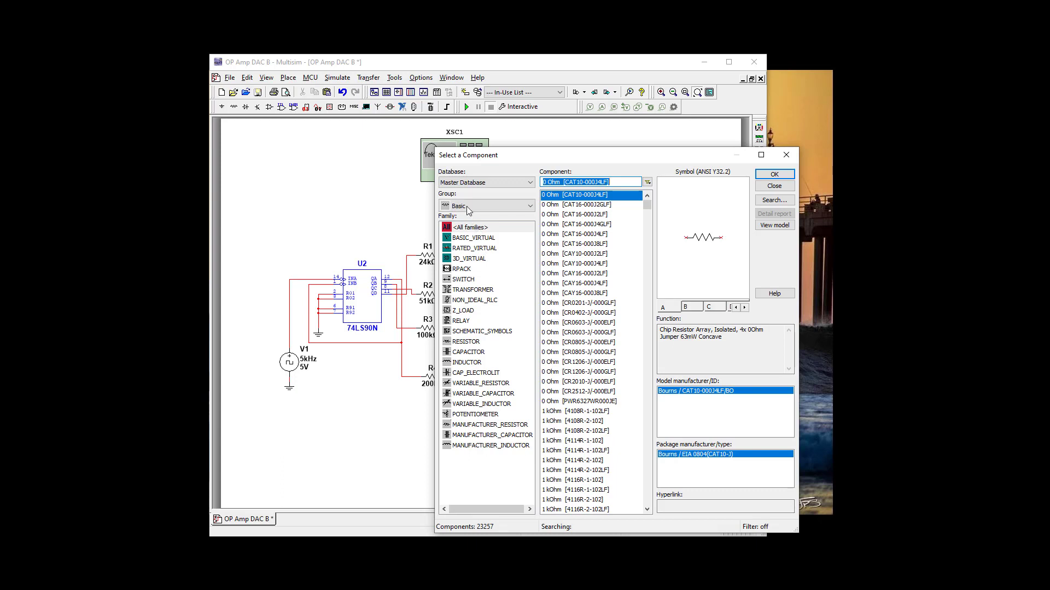
pyautogui.click(469, 211)
pyautogui.click(491, 467)
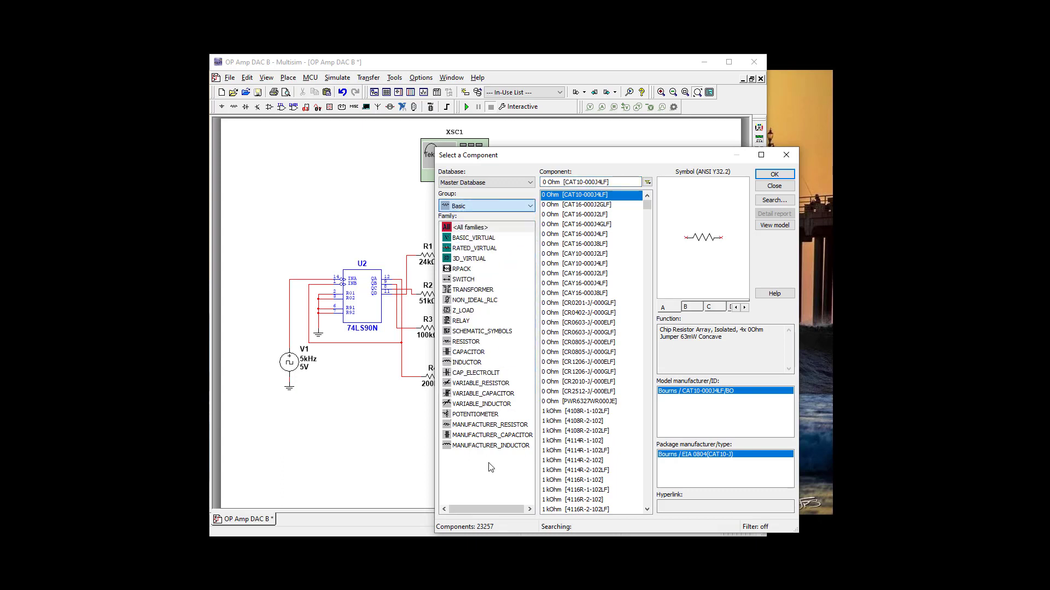
pyautogui.click(491, 467)
pyautogui.click(481, 353)
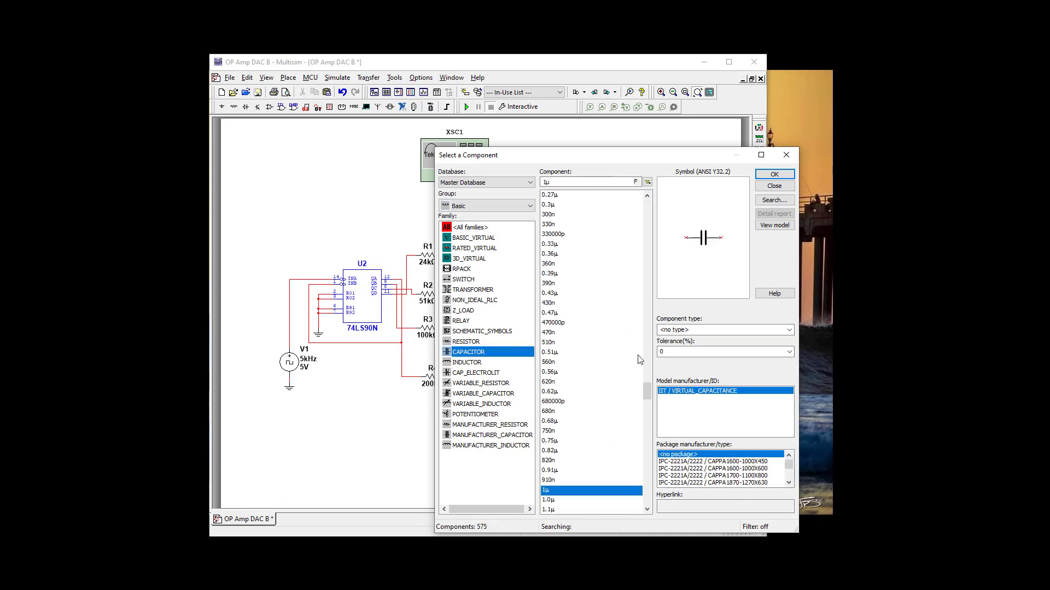
# Step: Place a 0.01µF capacitor C1 beside the comparator
pyautogui.moveTo(647, 391); pyautogui.dragTo(650, 386)
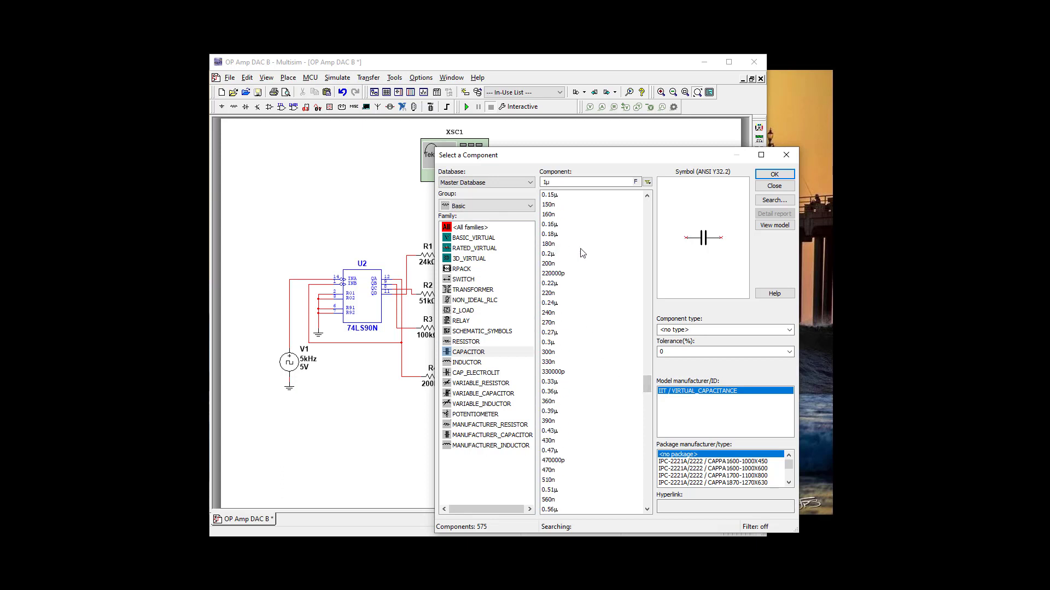
pyautogui.moveTo(644, 383); pyautogui.dragTo(645, 377)
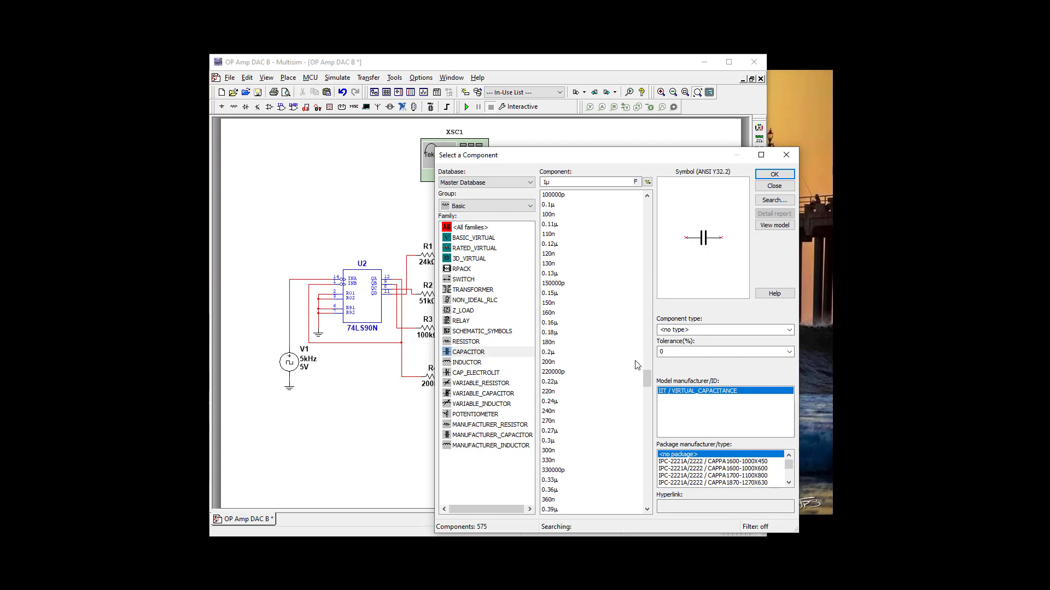
pyautogui.moveTo(645, 375); pyautogui.dragTo(641, 348)
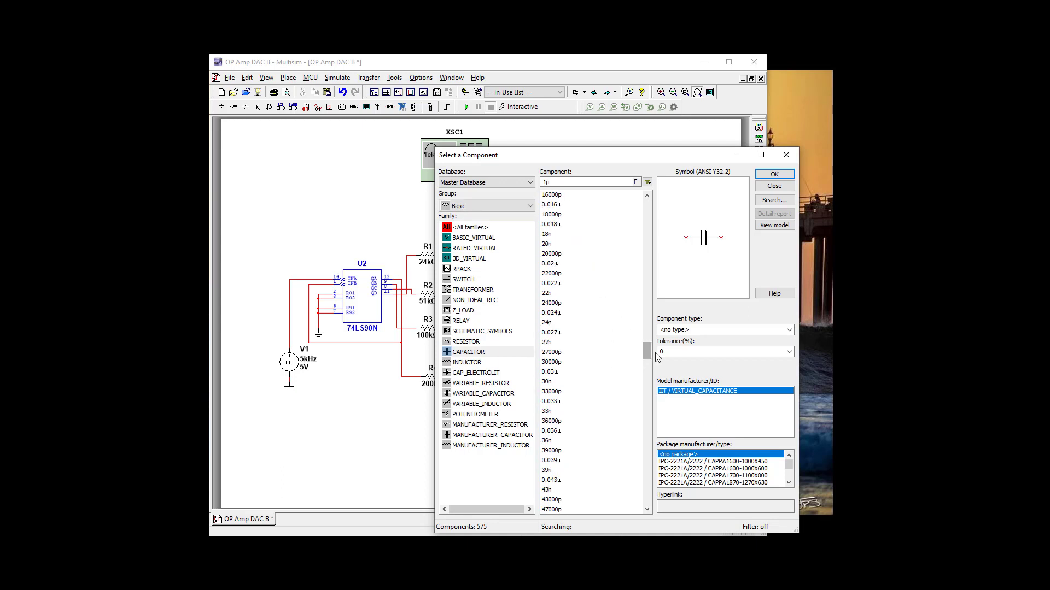
pyautogui.moveTo(648, 353); pyautogui.dragTo(648, 346)
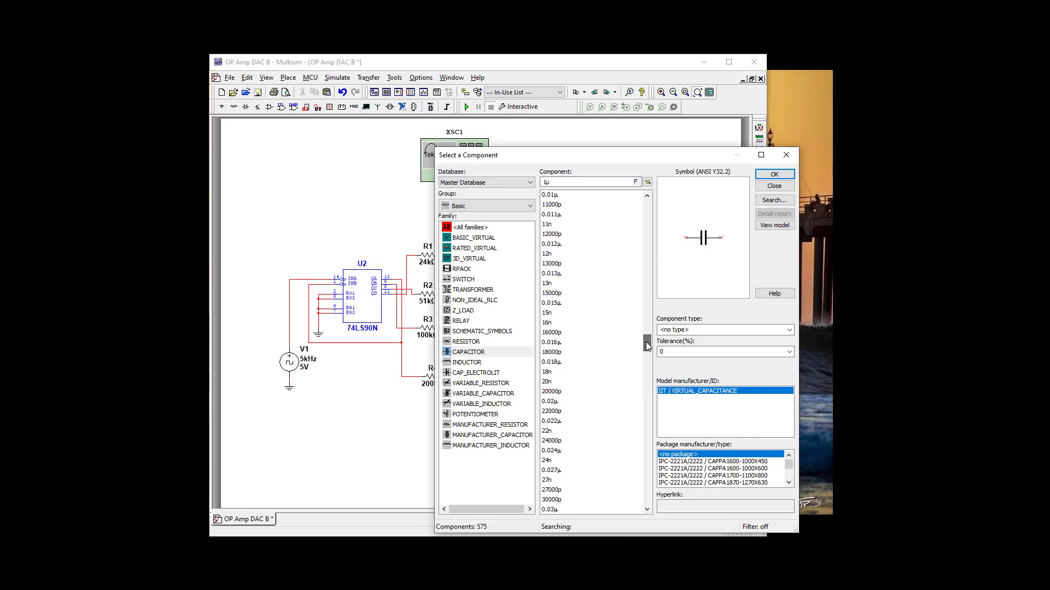
pyautogui.click(553, 196)
pyautogui.click(774, 174)
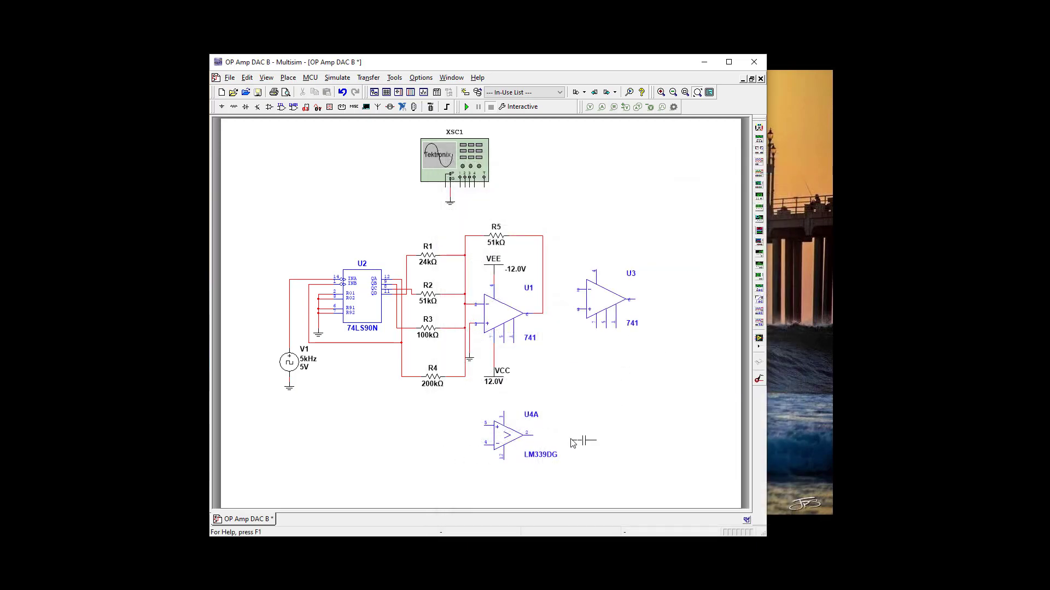
pyautogui.click(573, 443)
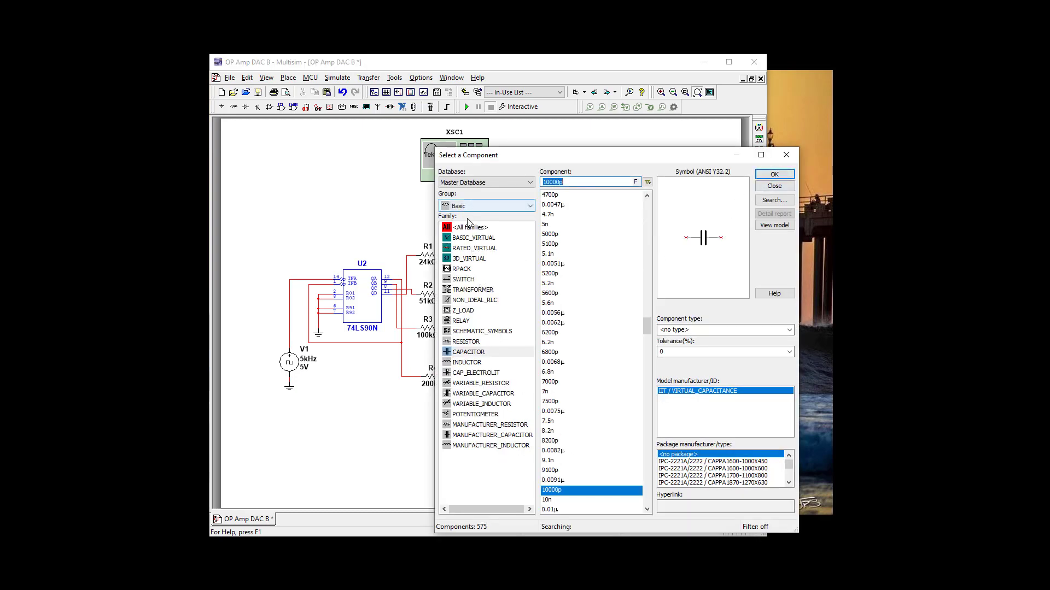
# Step: Place a 1kΩ resistor R6 on the schematic and close the browser
pyautogui.click(468, 341)
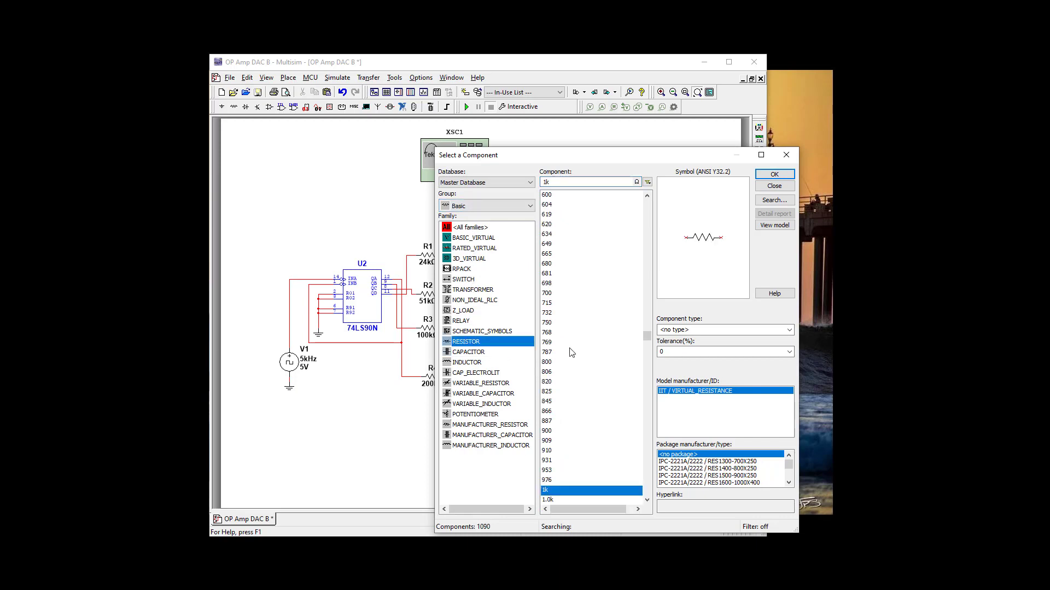
pyautogui.click(774, 174)
pyautogui.click(583, 397)
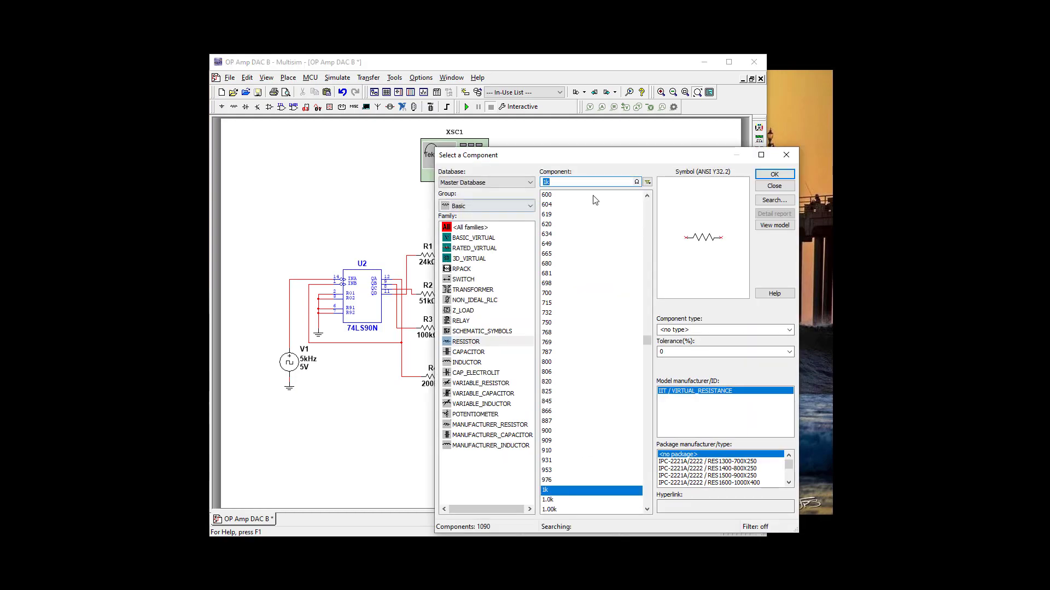
pyautogui.click(785, 156)
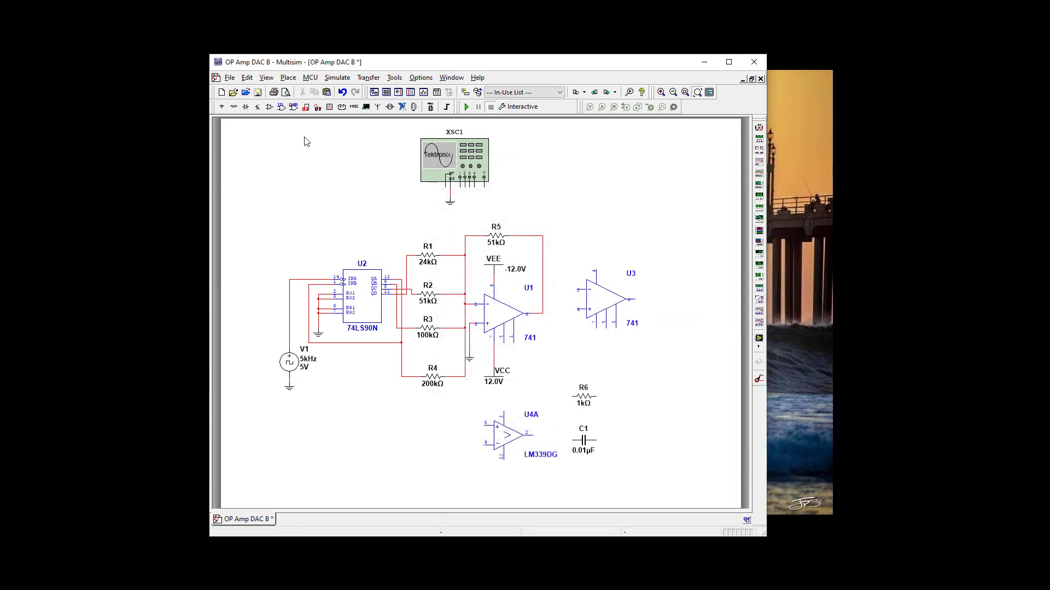
# Step: Pick the 1N4001G from the DIODE family and place it right of C1
pyautogui.click(245, 107)
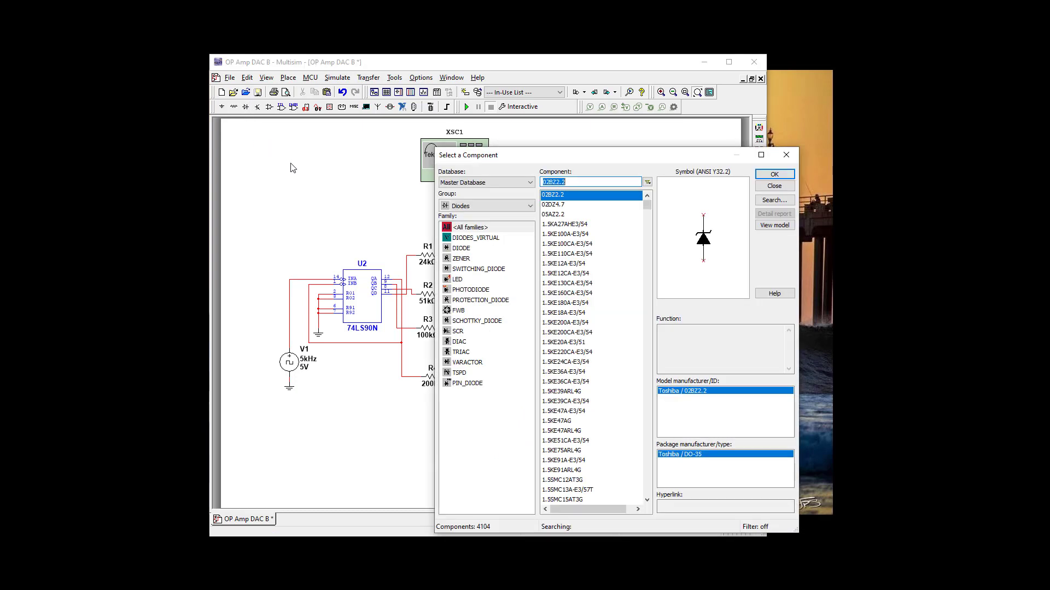
pyautogui.click(471, 249)
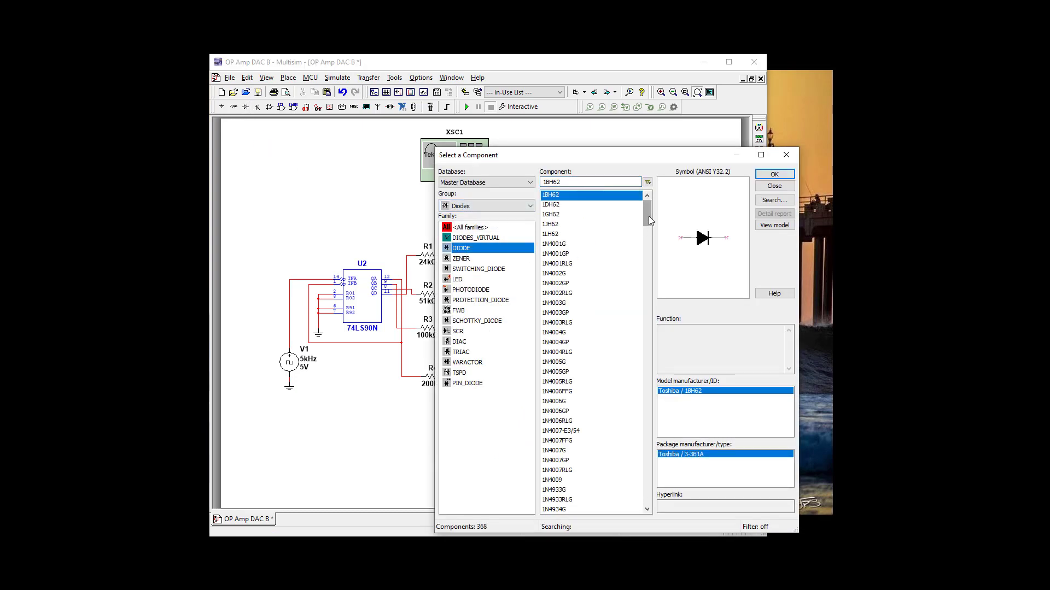
pyautogui.moveTo(649, 215); pyautogui.dragTo(646, 238)
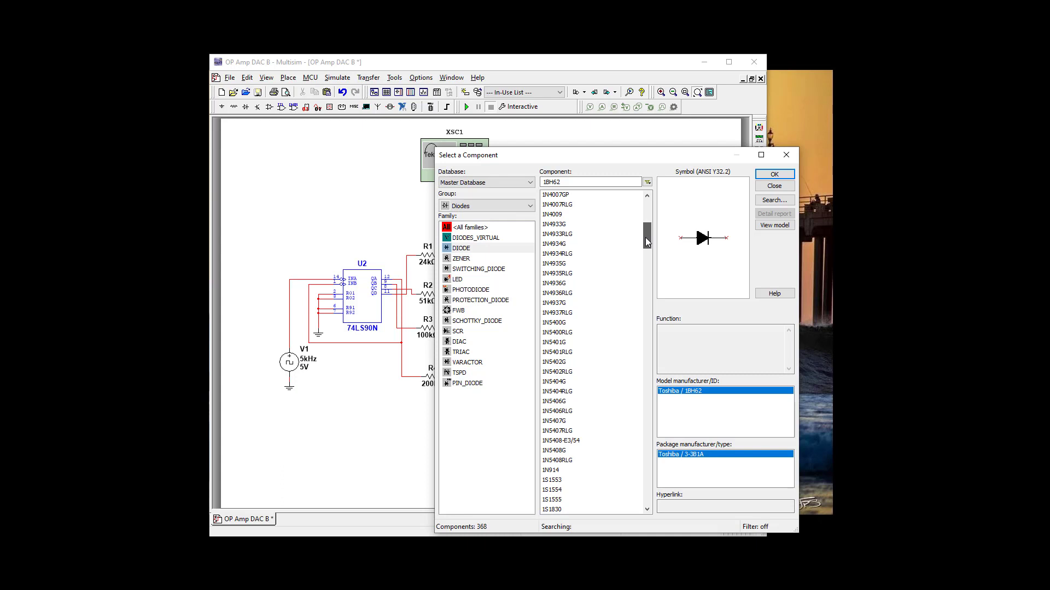
pyautogui.moveTo(645, 237)
pyautogui.mouseDown()
pyautogui.moveTo(642, 205)
pyautogui.moveTo(642, 234)
pyautogui.mouseUp()
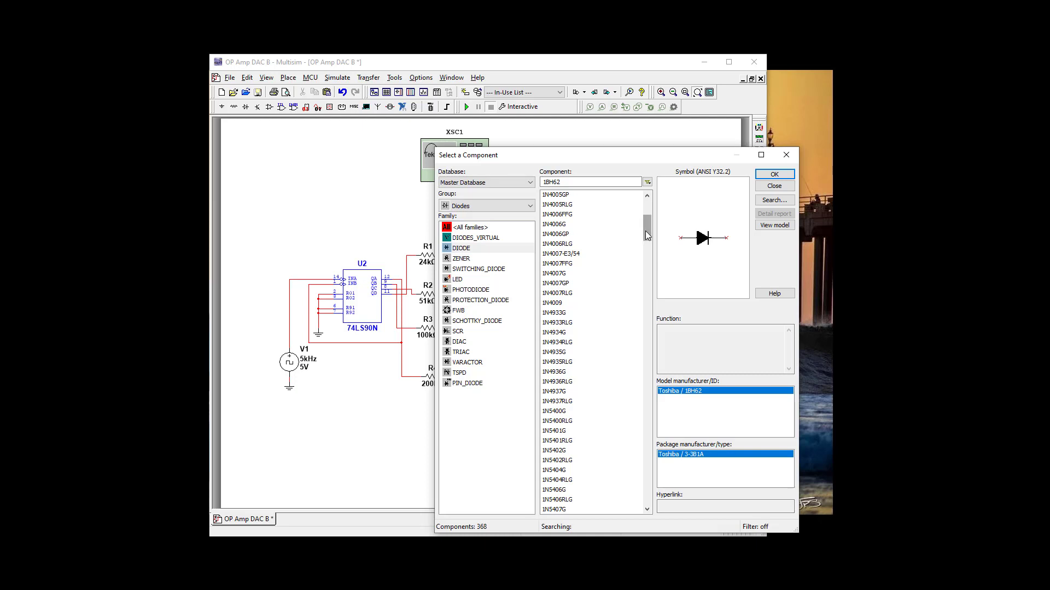
pyautogui.moveTo(645, 231); pyautogui.dragTo(645, 218)
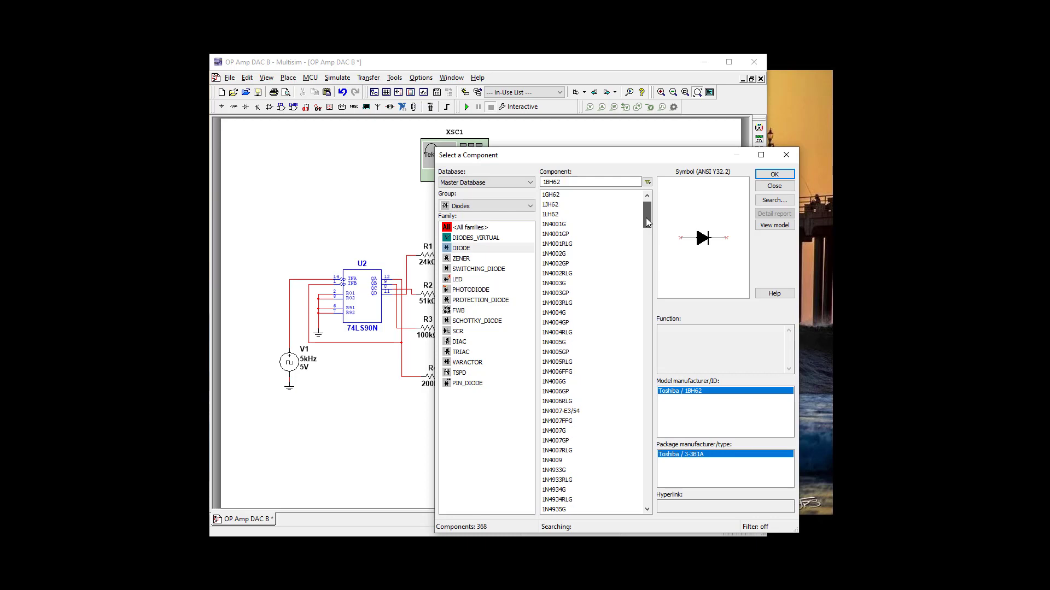
pyautogui.click(560, 225)
pyautogui.click(774, 175)
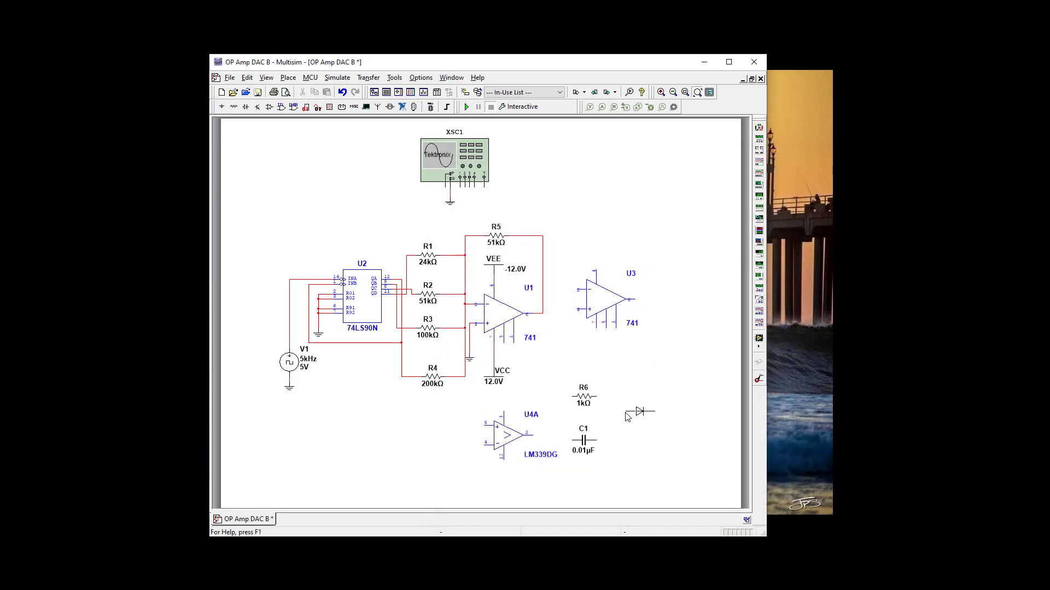
pyautogui.click(640, 419)
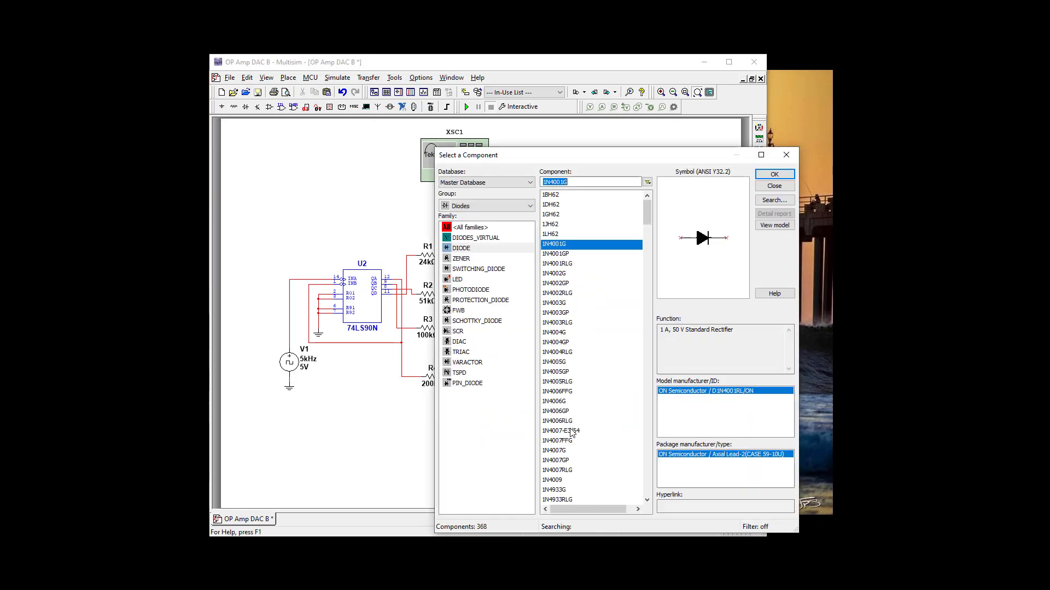
# Step: Place a 5k potentiometer R7 from the POTENTIOMETER family below the DAC resistors
pyautogui.click(786, 155)
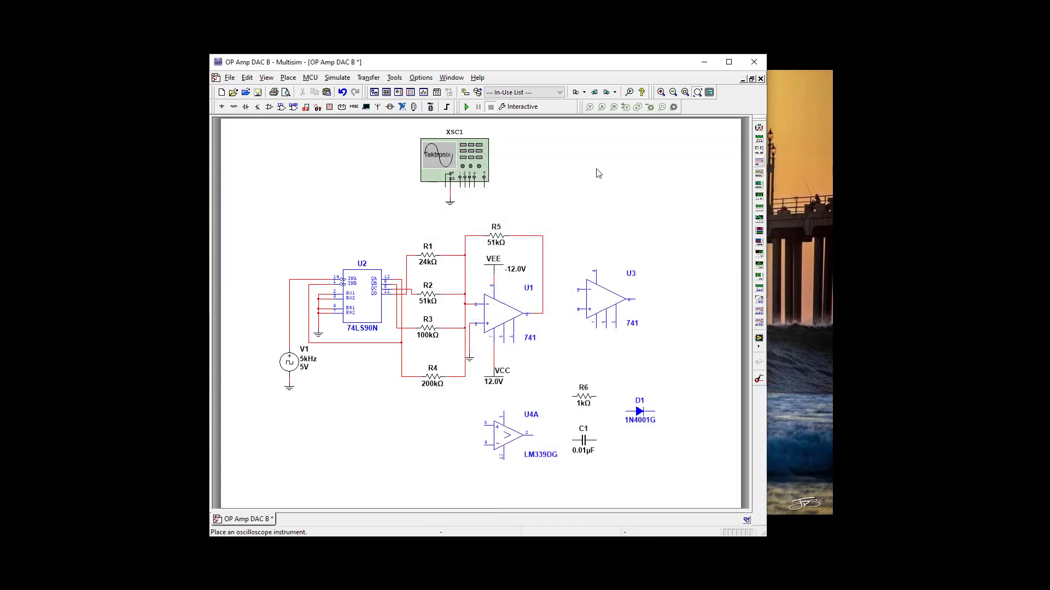
pyautogui.click(234, 107)
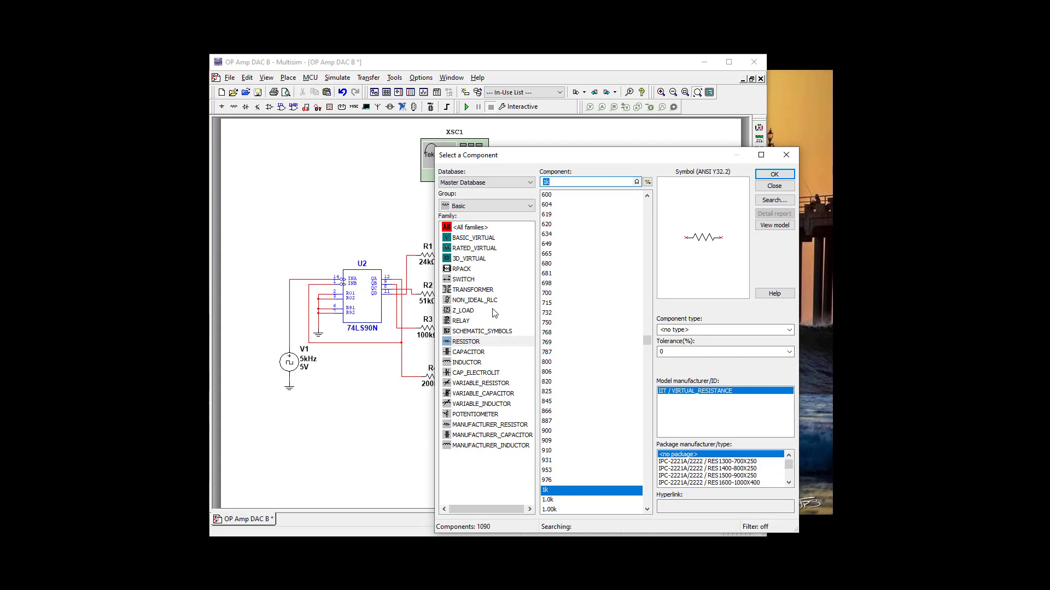
pyautogui.click(475, 386)
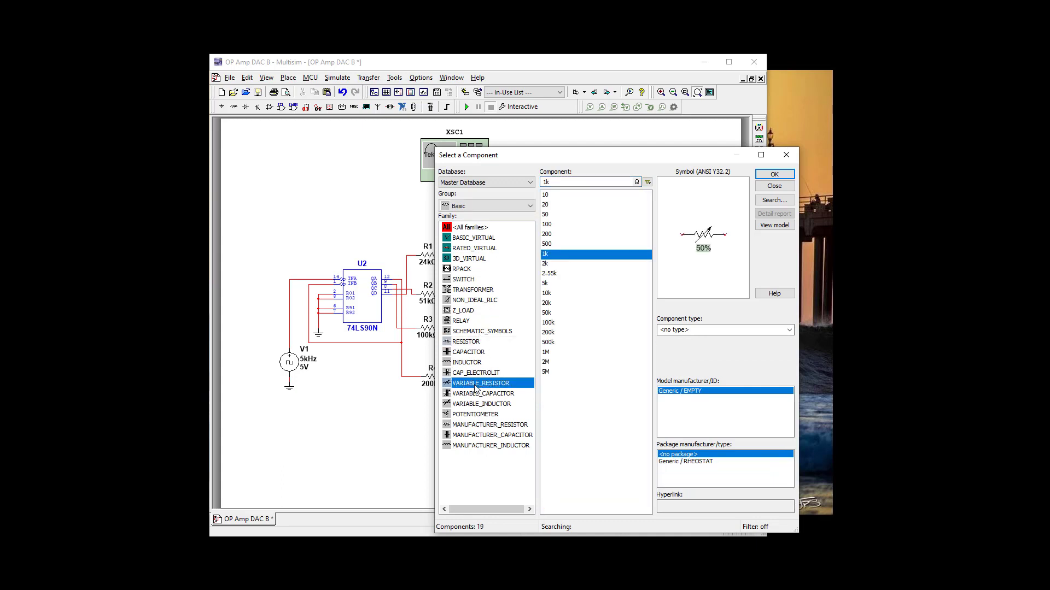
pyautogui.click(475, 414)
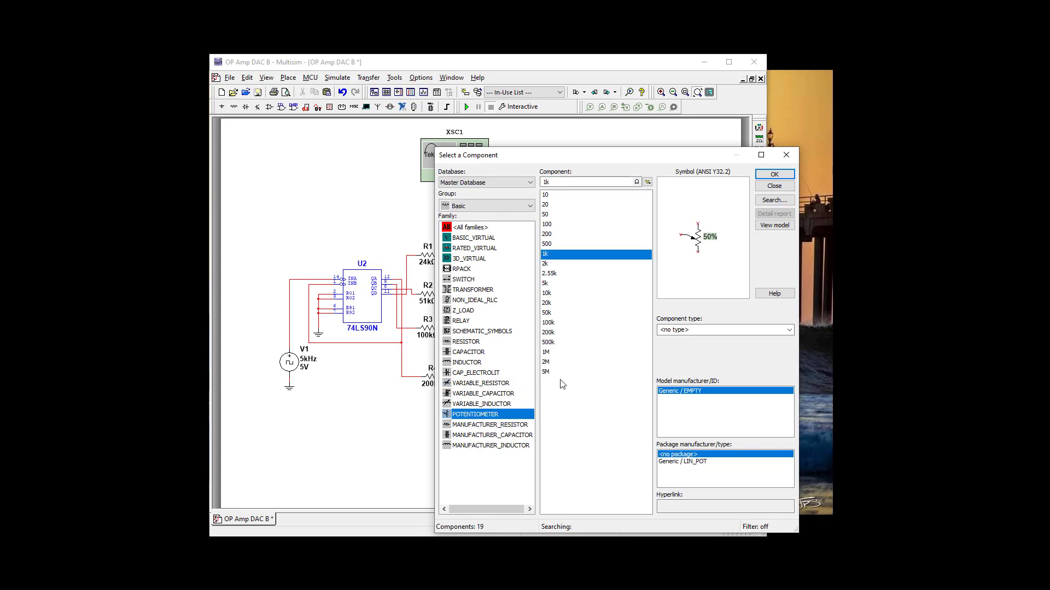
pyautogui.click(551, 284)
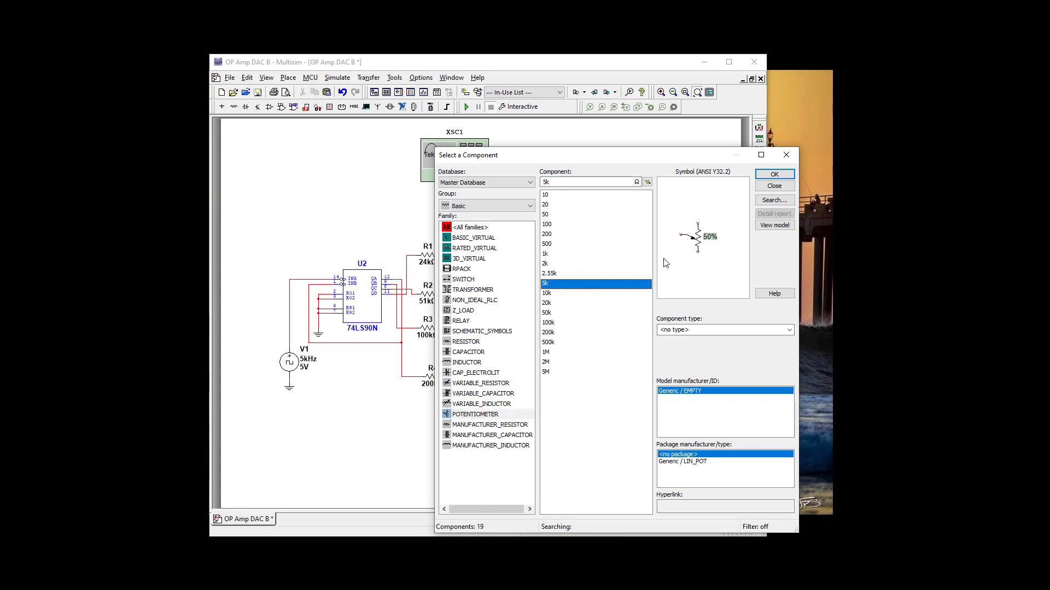
pyautogui.click(774, 174)
pyautogui.click(399, 437)
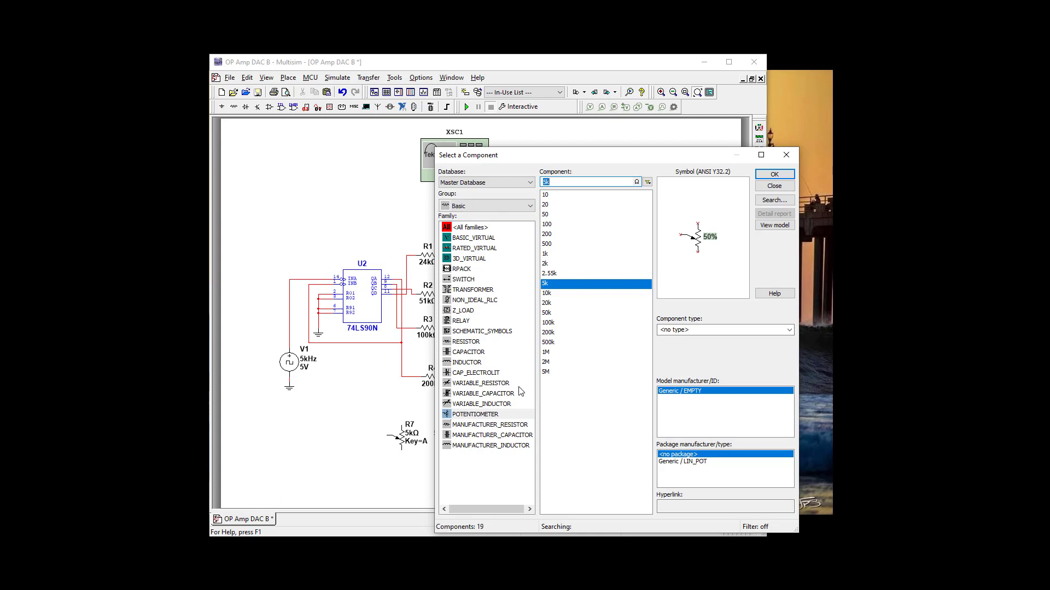
# Step: Place two 10kΩ resistors, R8 and R9, near U3 from the RESISTOR family
pyautogui.click(473, 343)
pyautogui.scroll(-5, 602, 413)
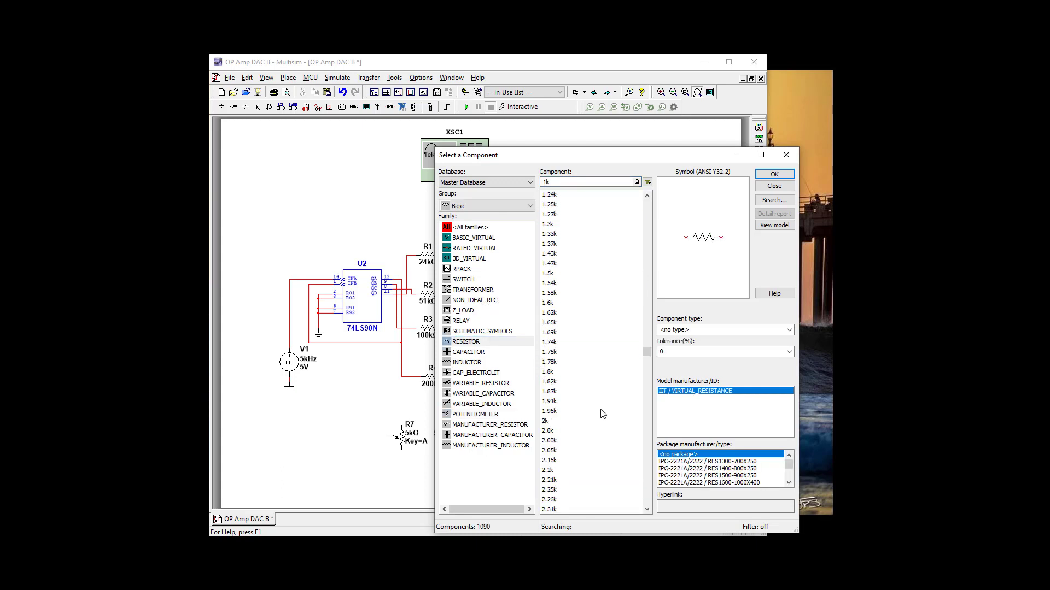
pyautogui.scroll(-20, 603, 413)
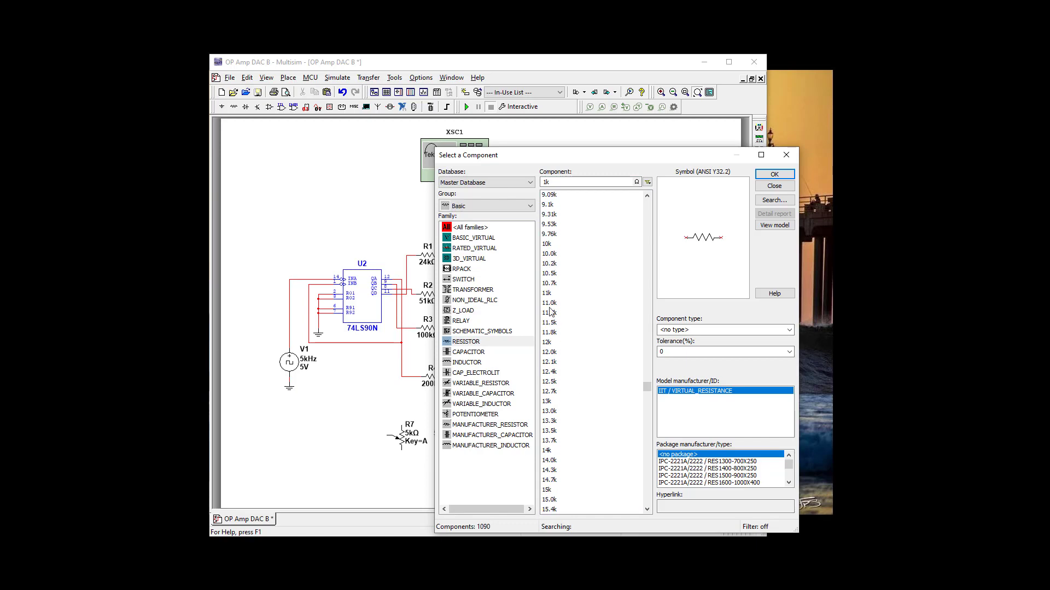
pyautogui.click(548, 245)
pyautogui.click(774, 174)
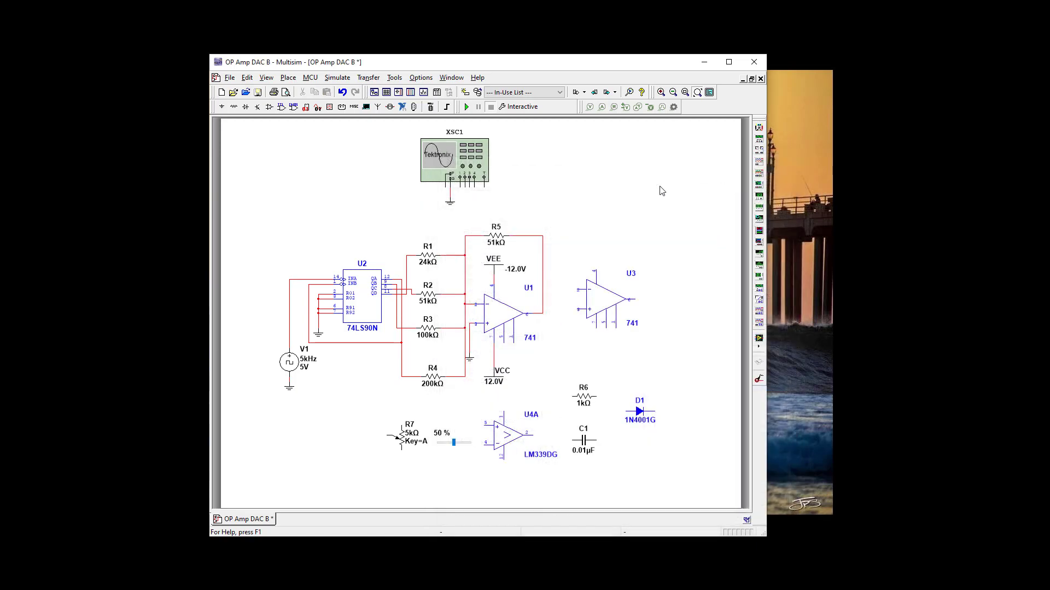
pyautogui.click(563, 184)
pyautogui.click(774, 174)
pyautogui.click(578, 221)
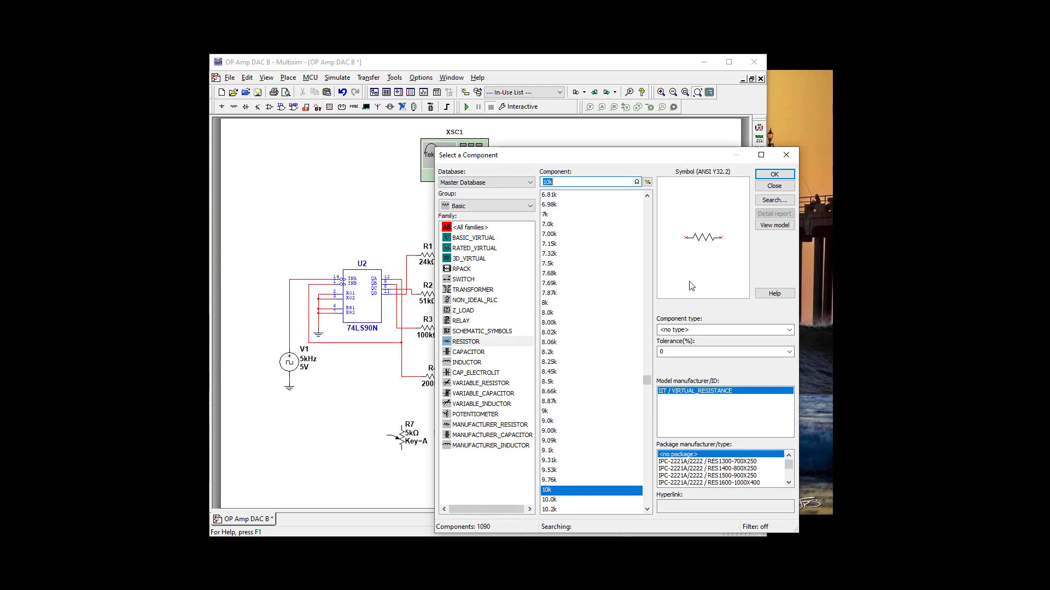
pyautogui.click(785, 154)
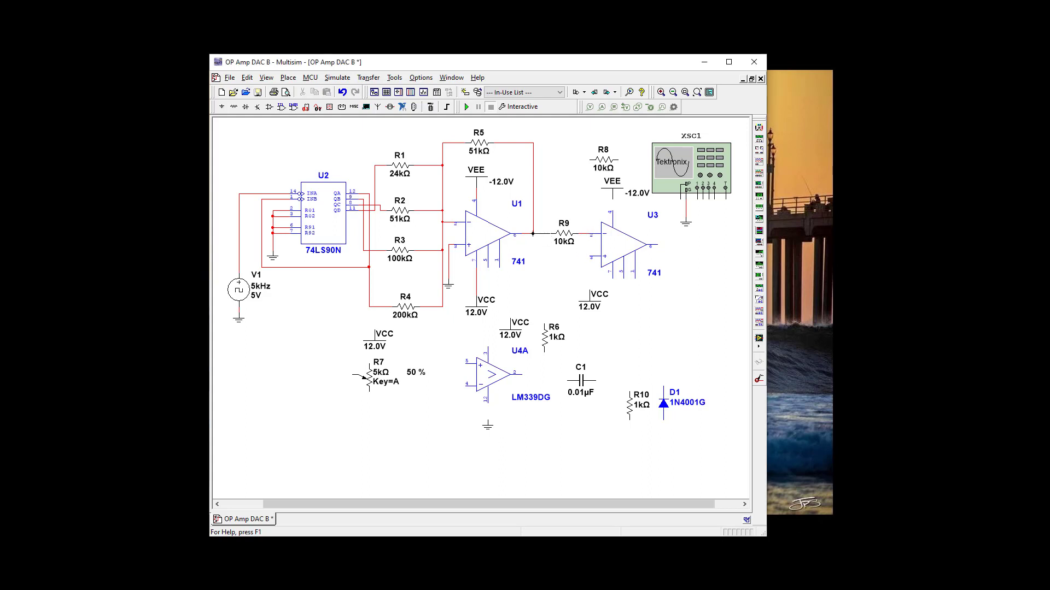
# Step: Reposition the VEE supply, oscilloscope XSC1 and its ground around U3
pyautogui.click(613, 199)
pyautogui.moveTo(613, 201); pyautogui.dragTo(613, 191)
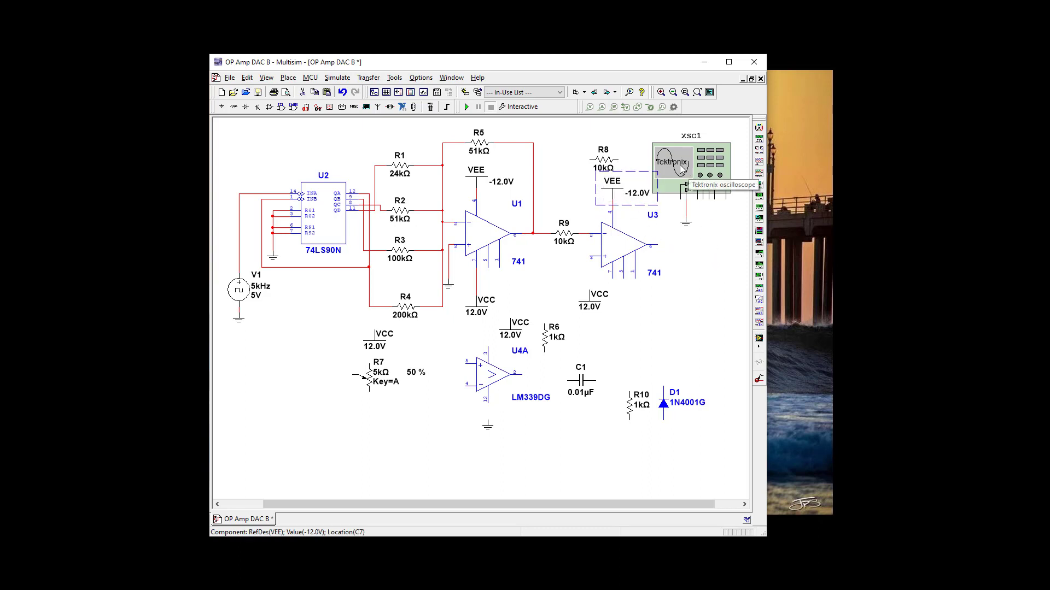
pyautogui.moveTo(693, 176); pyautogui.dragTo(704, 171)
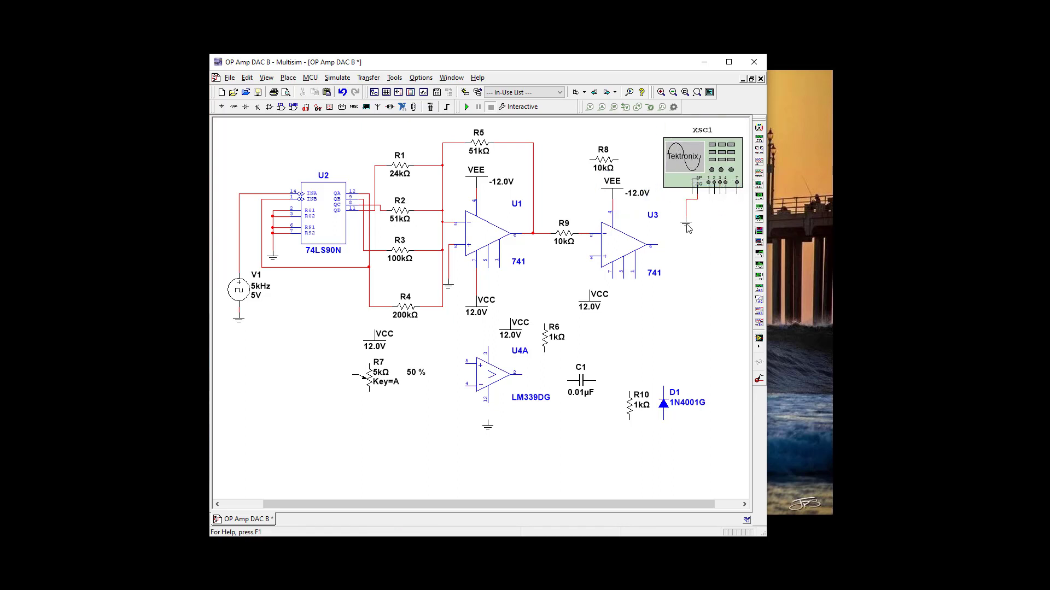
pyautogui.moveTo(686, 224); pyautogui.dragTo(697, 223)
pyautogui.click(657, 238)
# Step: Wire R8 between U3's output and inverting input, and move VCC below U3
pyautogui.click(658, 245)
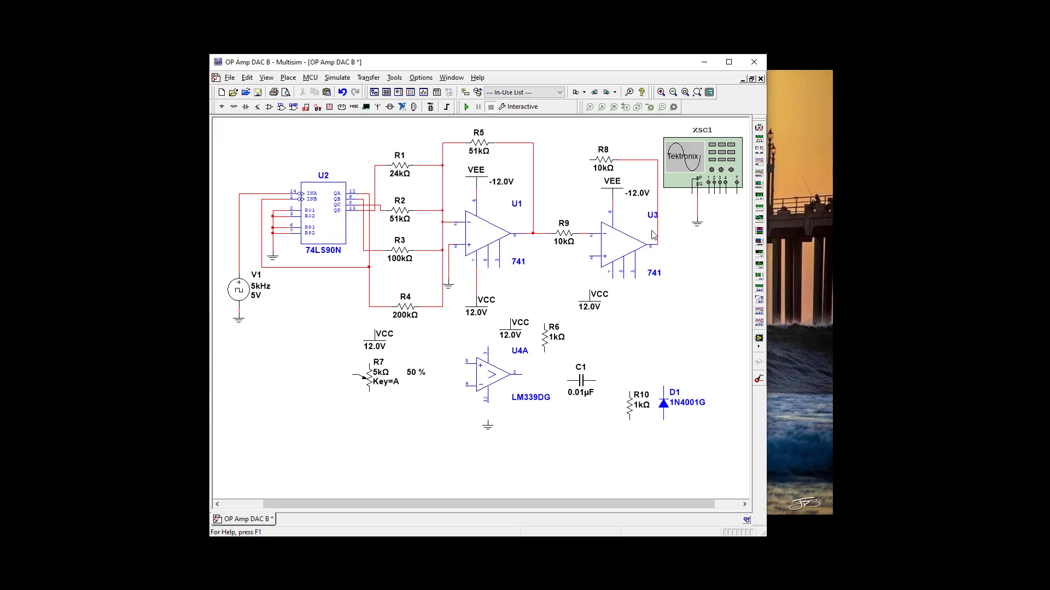
pyautogui.click(589, 160)
pyautogui.click(584, 233)
pyautogui.click(587, 308)
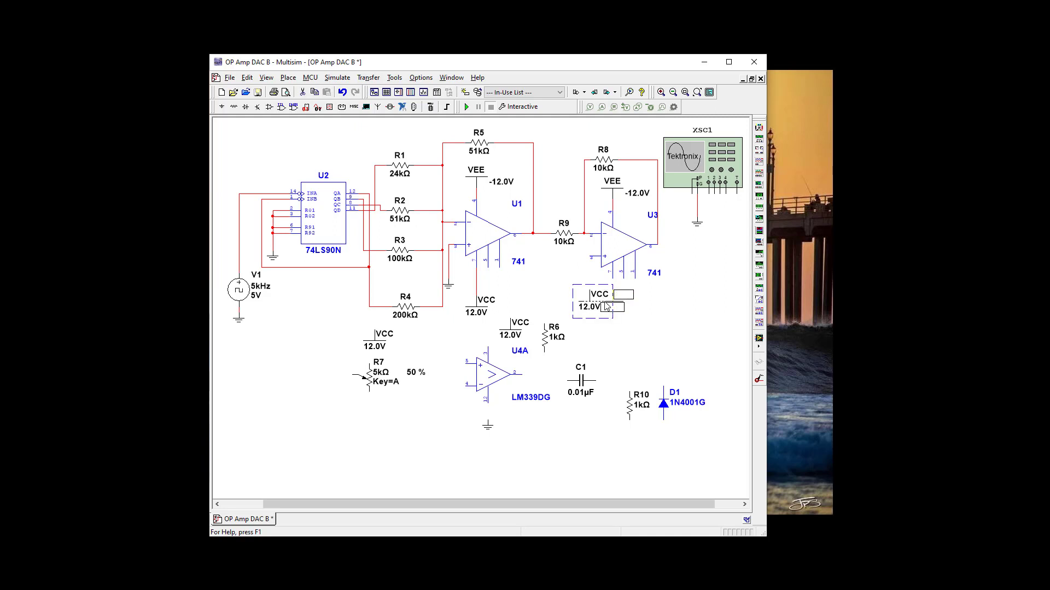
pyautogui.moveTo(611, 298)
pyautogui.mouseDown()
pyautogui.moveTo(615, 289)
pyautogui.moveTo(618, 301)
pyautogui.mouseUp()
pyautogui.click(617, 289)
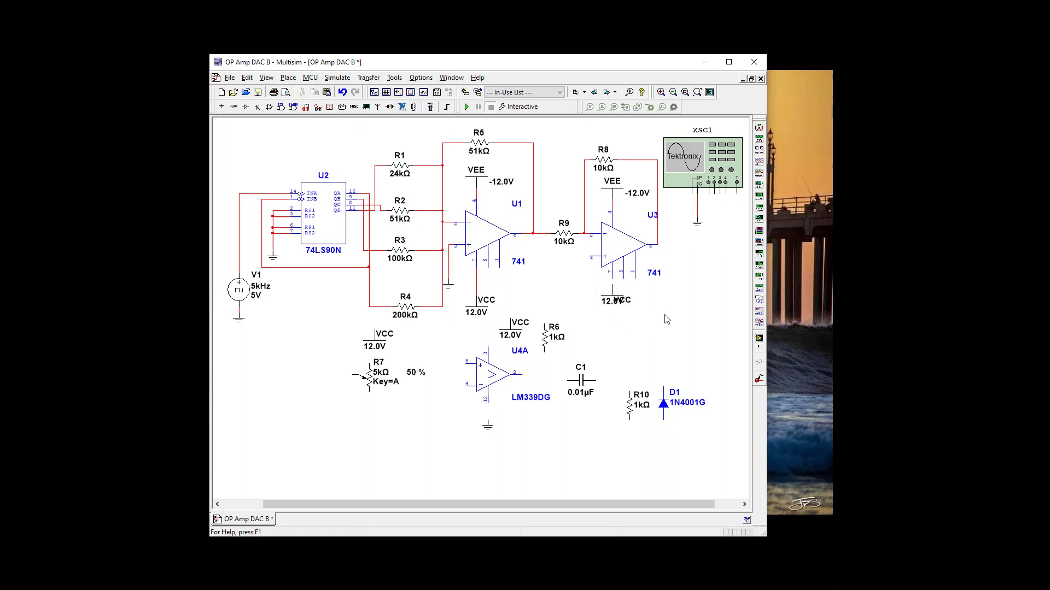
# Step: Move the VCC label above 12.0V and wire U4A's output to C1
pyautogui.click(626, 301)
pyautogui.moveTo(629, 298); pyautogui.dragTo(628, 289)
pyautogui.click(635, 313)
pyautogui.click(522, 375)
pyautogui.click(569, 381)
pyautogui.click(583, 383)
pyautogui.click(581, 402)
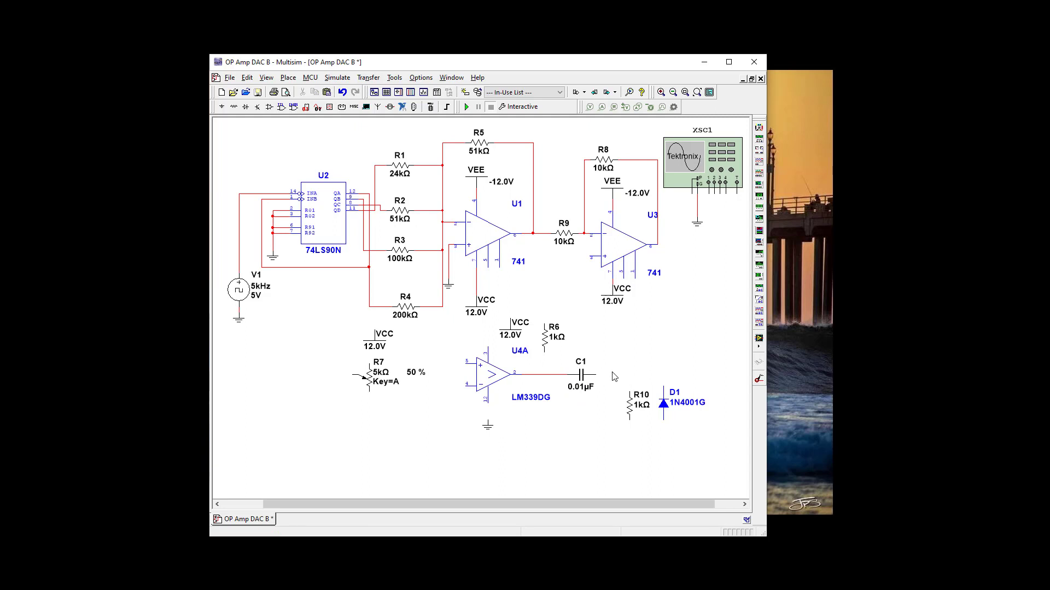
# Step: Connect D1's top pin and R10's top pin to C1's right pin
pyautogui.click(663, 387)
pyautogui.click(595, 373)
pyautogui.click(629, 375)
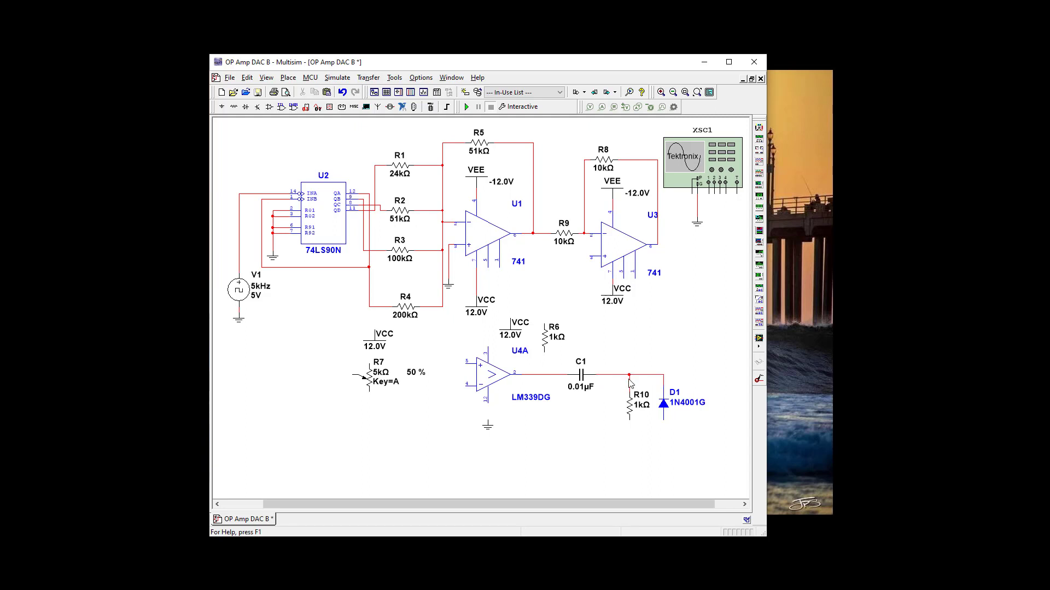
pyautogui.click(488, 436)
# Step: Copy a ground symbol and paste it below R10
pyautogui.rightClick(488, 431)
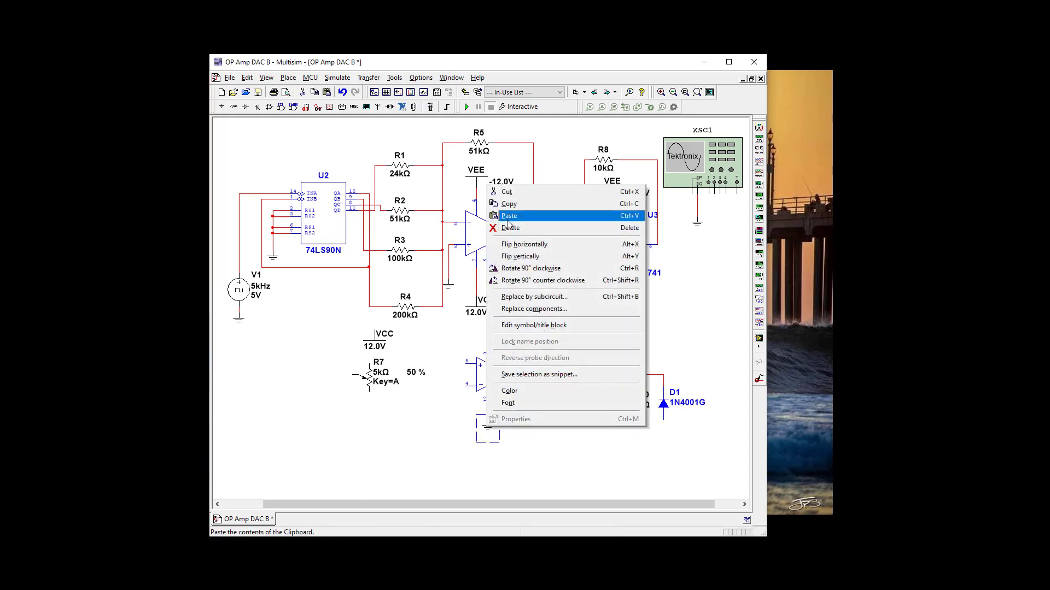
pyautogui.click(516, 202)
pyautogui.click(663, 447)
pyautogui.rightClick(663, 447)
pyautogui.click(700, 322)
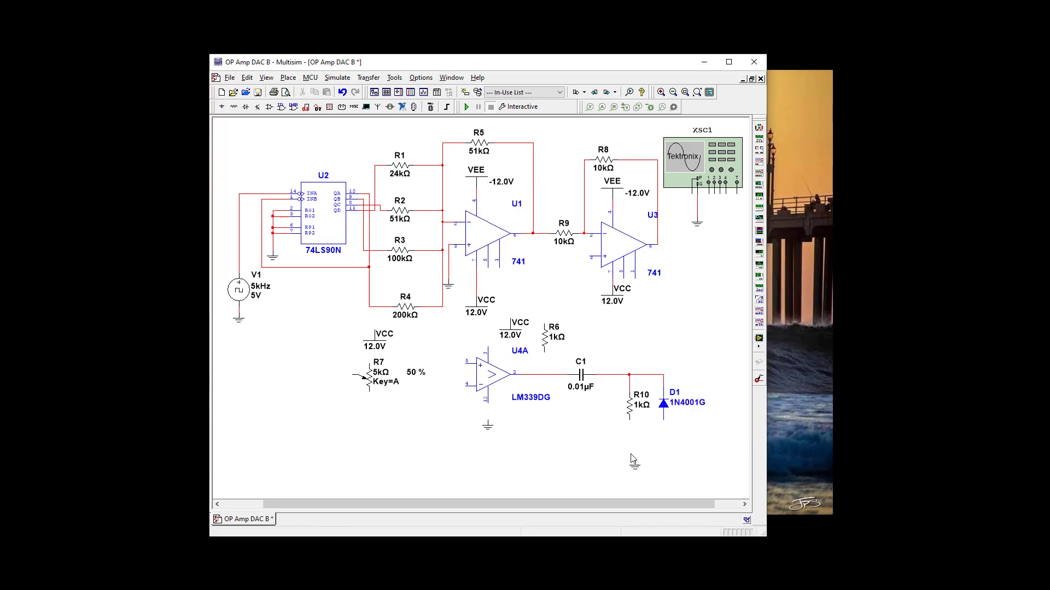
pyautogui.click(629, 437)
# Step: Paste another ground and attach grounds to D1's cathode and R10
pyautogui.rightClick(667, 444)
pyautogui.click(697, 311)
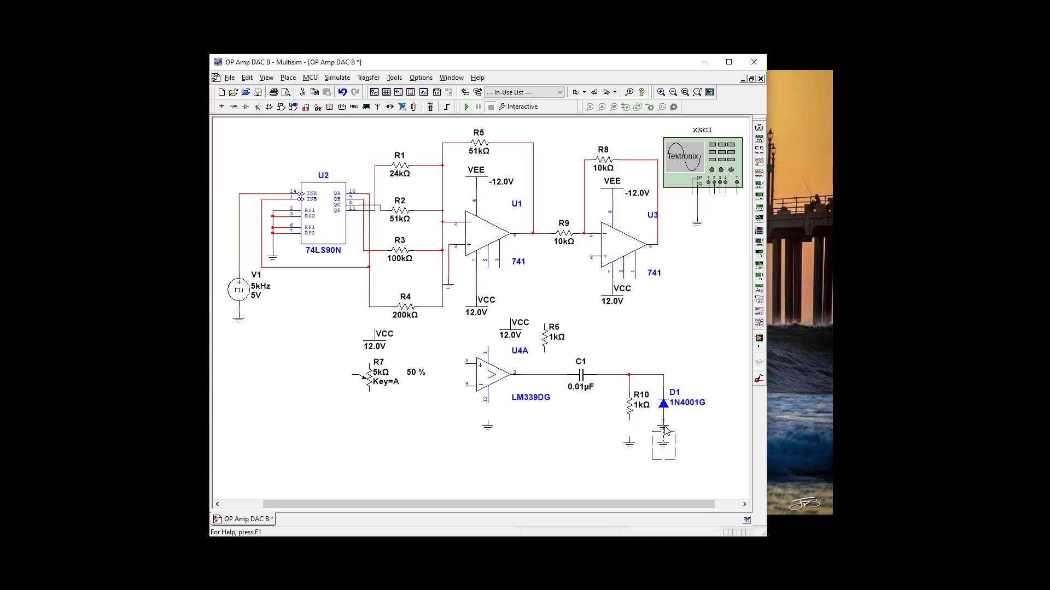
pyautogui.click(666, 454)
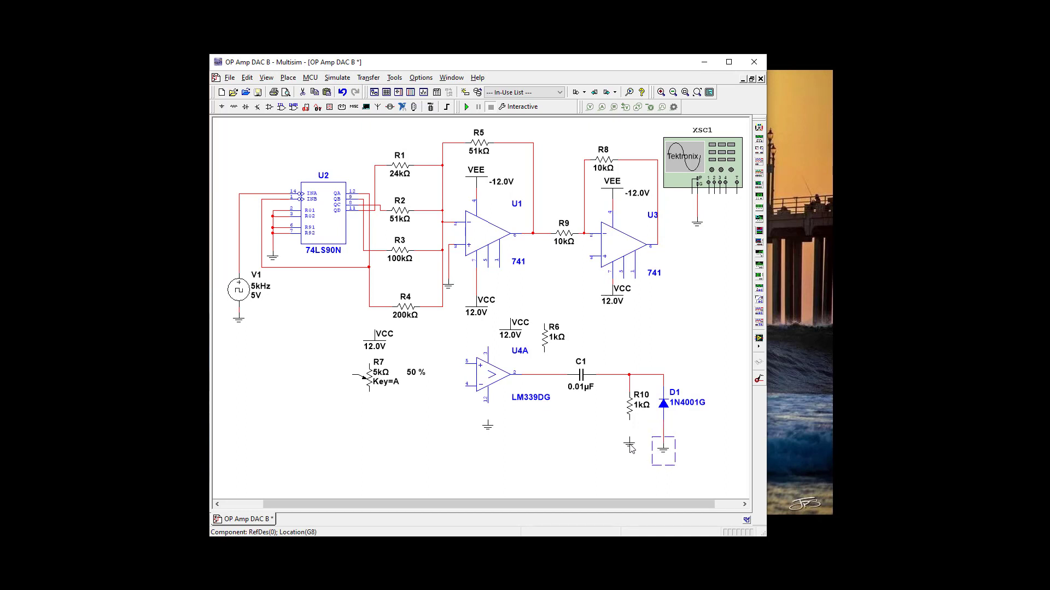
pyautogui.click(631, 448)
pyautogui.click(630, 451)
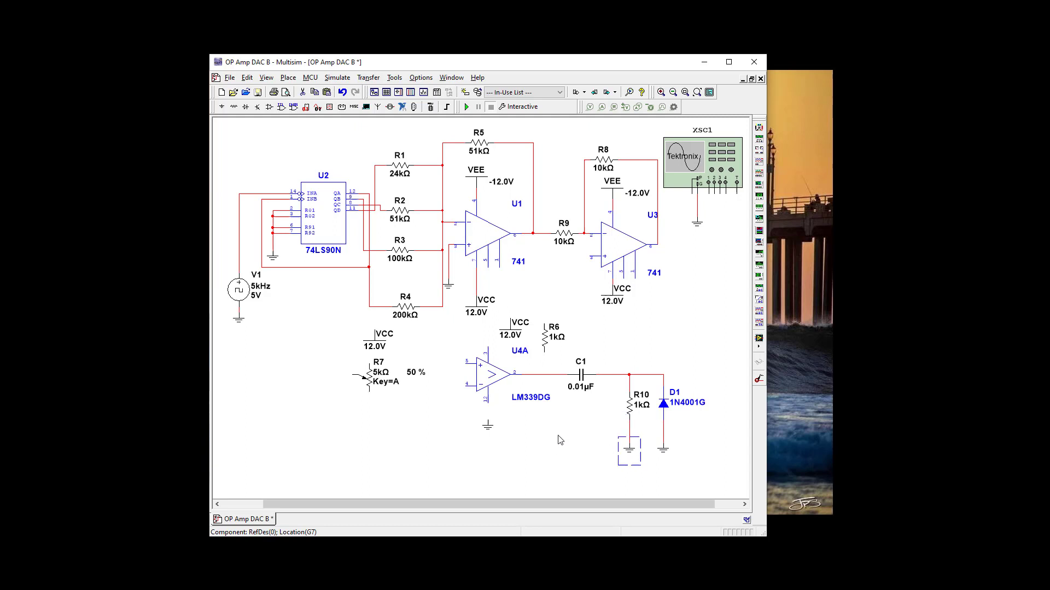
pyautogui.click(488, 432)
# Step: Paste a spare ground symbol beside potentiometer R7
pyautogui.rightClick(487, 429)
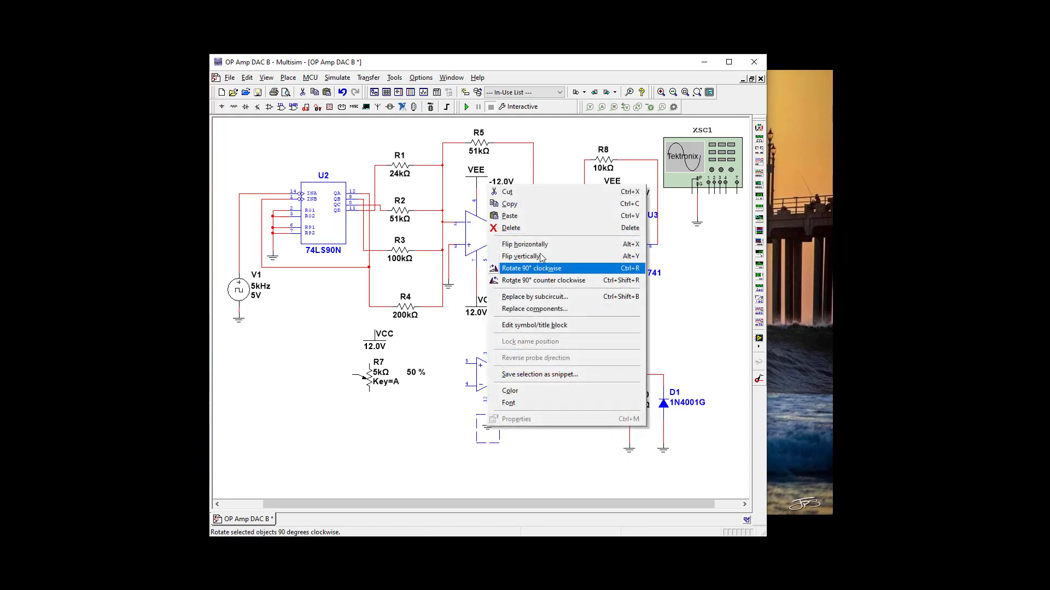
pyautogui.click(546, 206)
pyautogui.rightClick(369, 422)
pyautogui.click(395, 291)
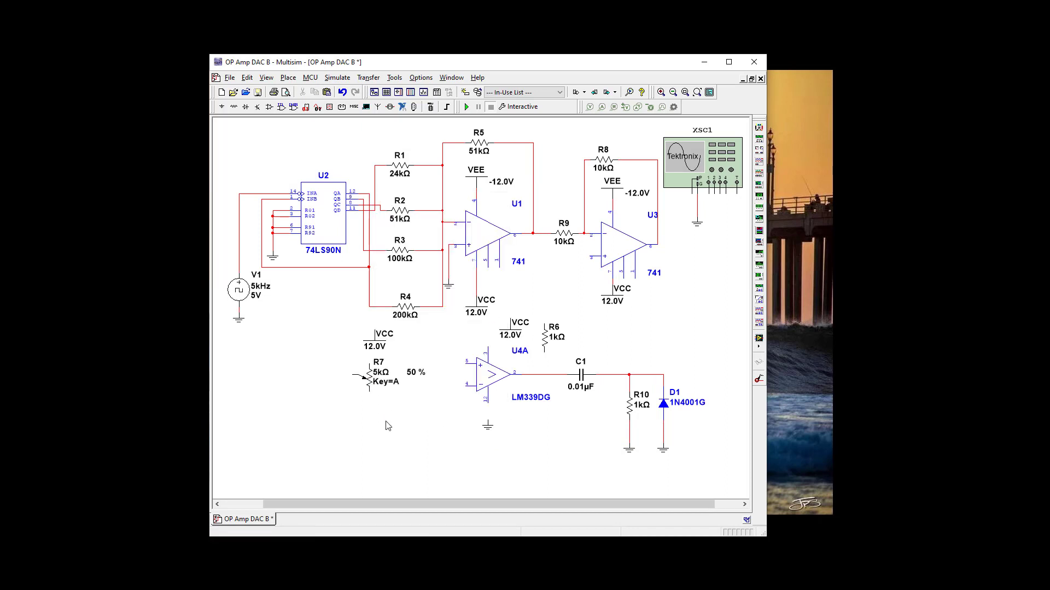
# Step: Mirror potentiometer R7 horizontally and shift it slightly to the right
pyautogui.rightClick(415, 454)
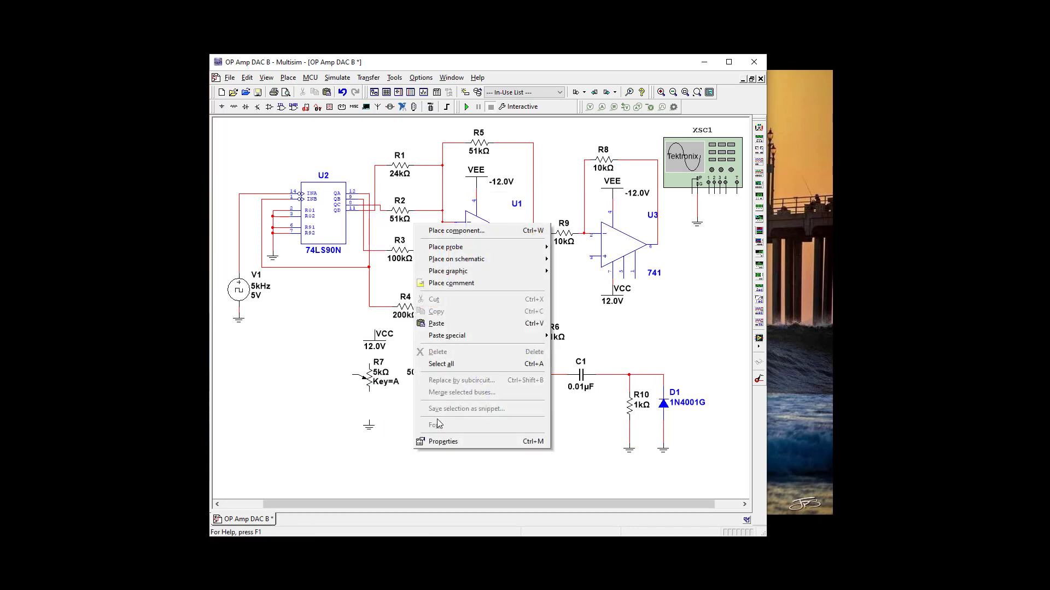
pyautogui.click(593, 369)
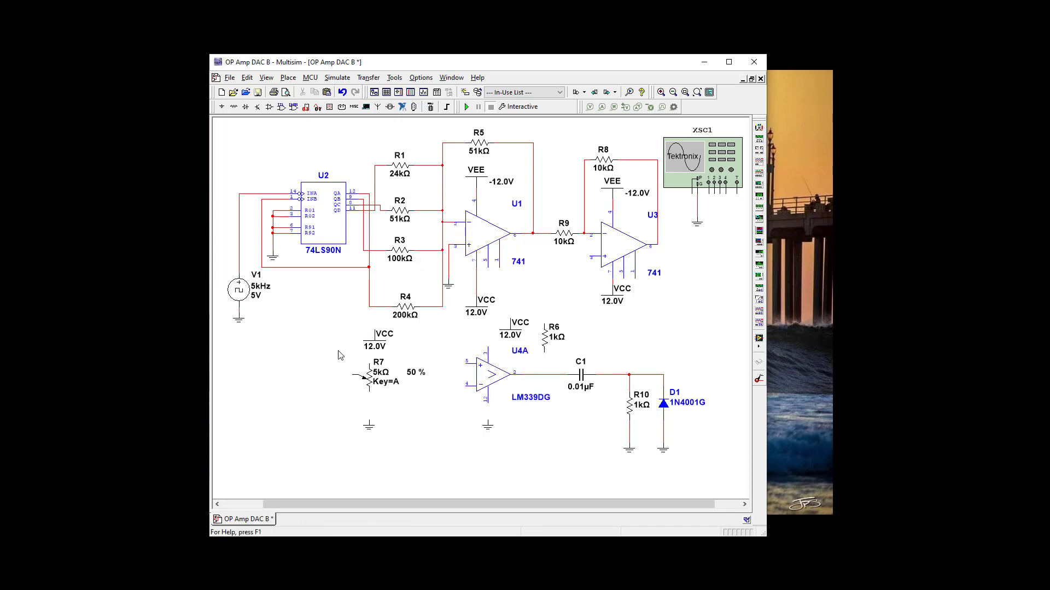
pyautogui.moveTo(421, 404); pyautogui.dragTo(341, 354)
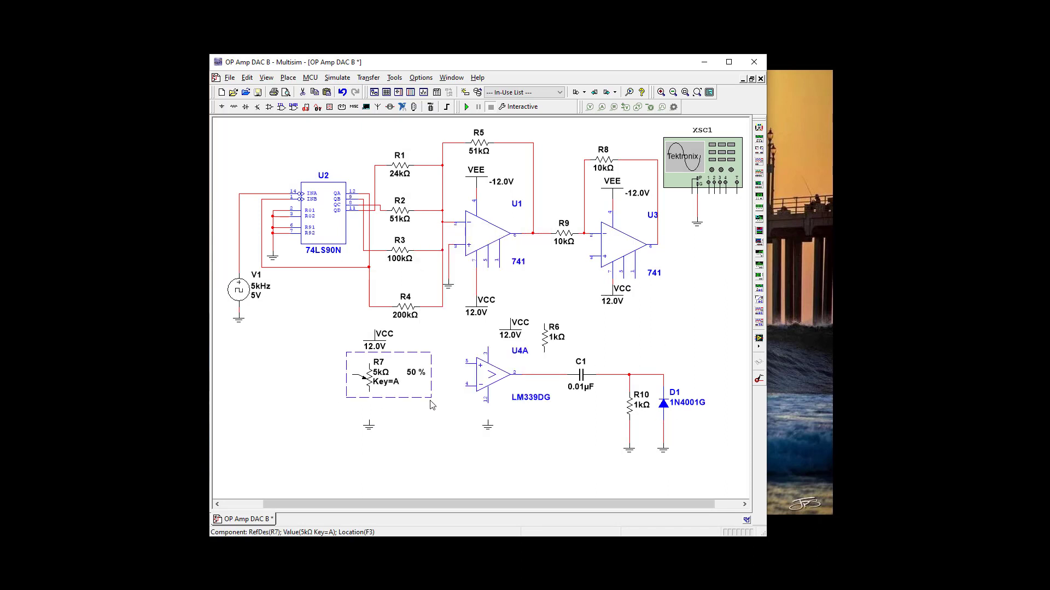
pyautogui.rightClick(376, 380)
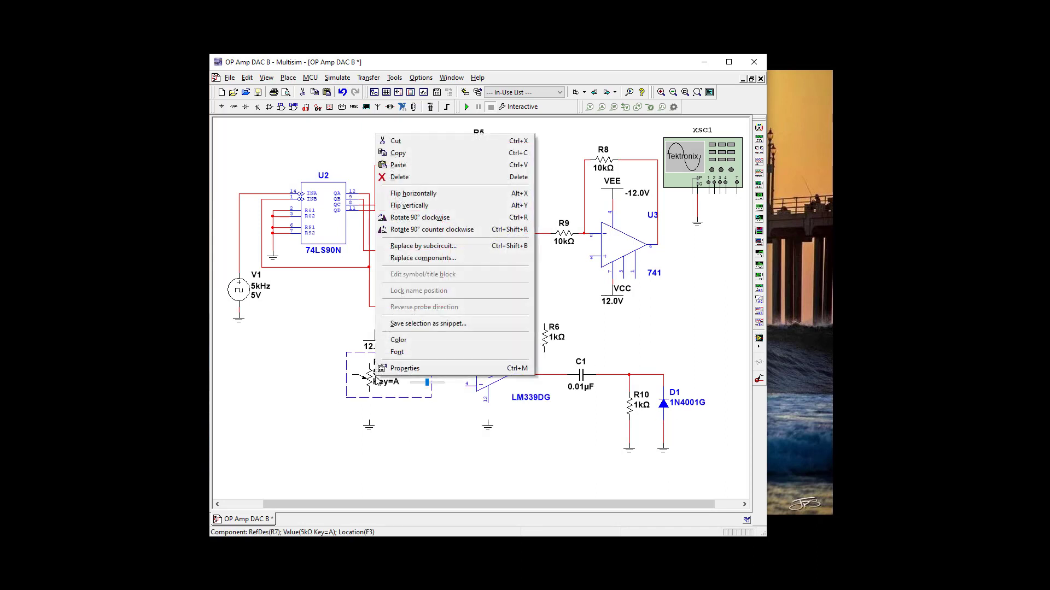
pyautogui.click(413, 193)
pyautogui.moveTo(361, 377); pyautogui.dragTo(379, 383)
pyautogui.click(408, 447)
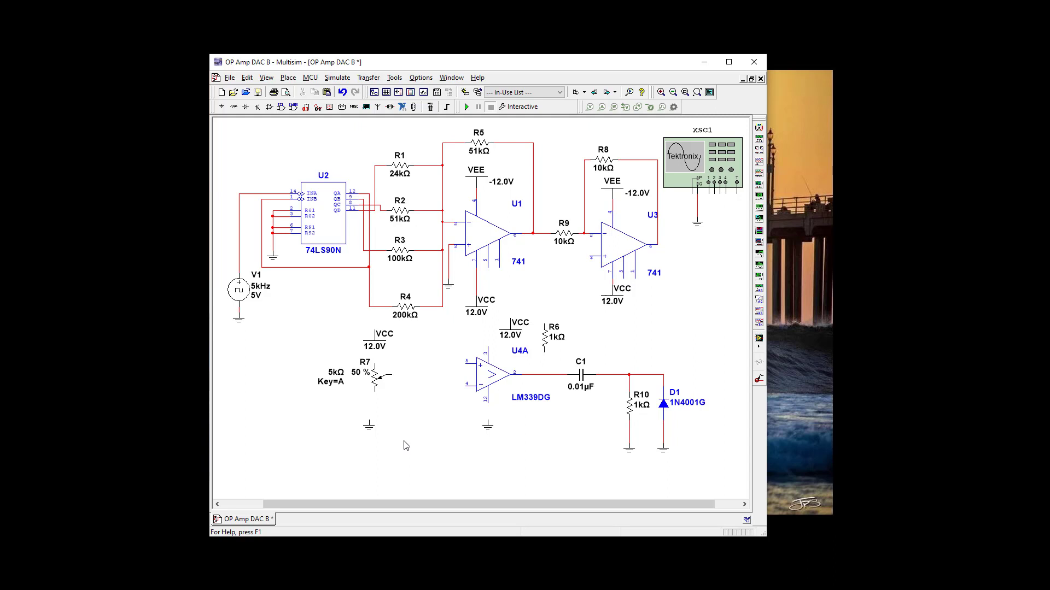
# Step: Move U4A's ground left, wire it to U4A pin 4, and wire R7's wiper to pin 5
pyautogui.moveTo(490, 433); pyautogui.dragTo(459, 444)
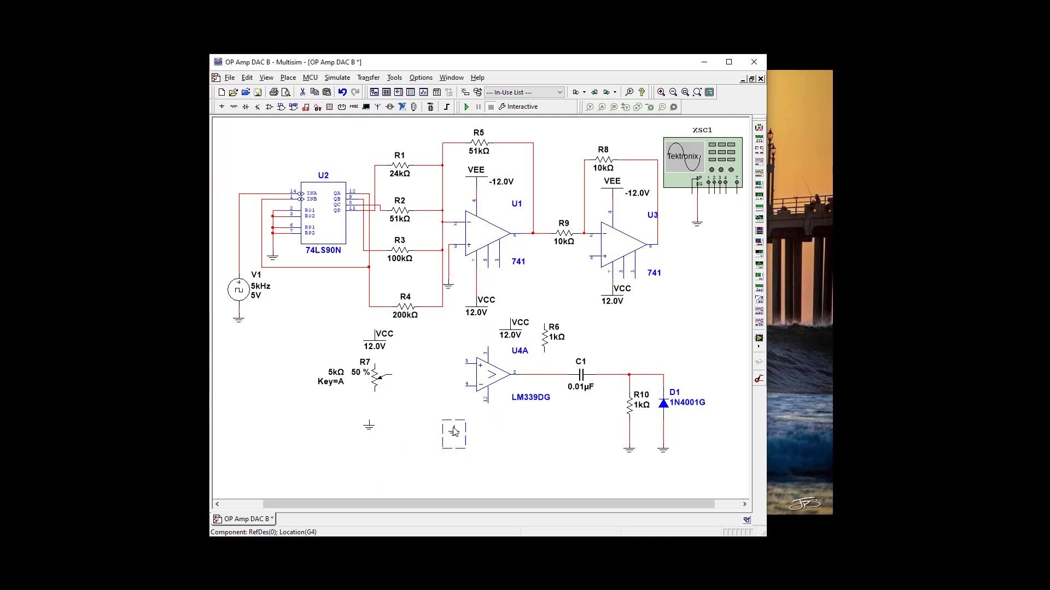
pyautogui.click(506, 449)
pyautogui.click(454, 425)
pyautogui.click(462, 387)
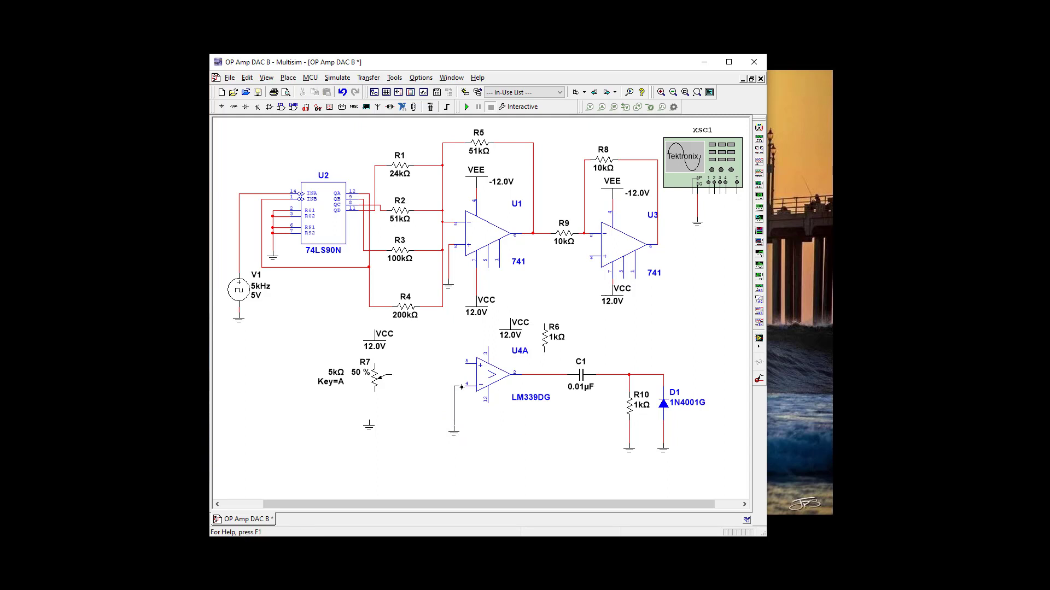
pyautogui.click(391, 375)
pyautogui.click(460, 360)
# Step: Flip the VCC symbol above R7 vertically and bring up the orientation actions for the VCC above U4A
pyautogui.click(374, 343)
pyautogui.rightClick(374, 342)
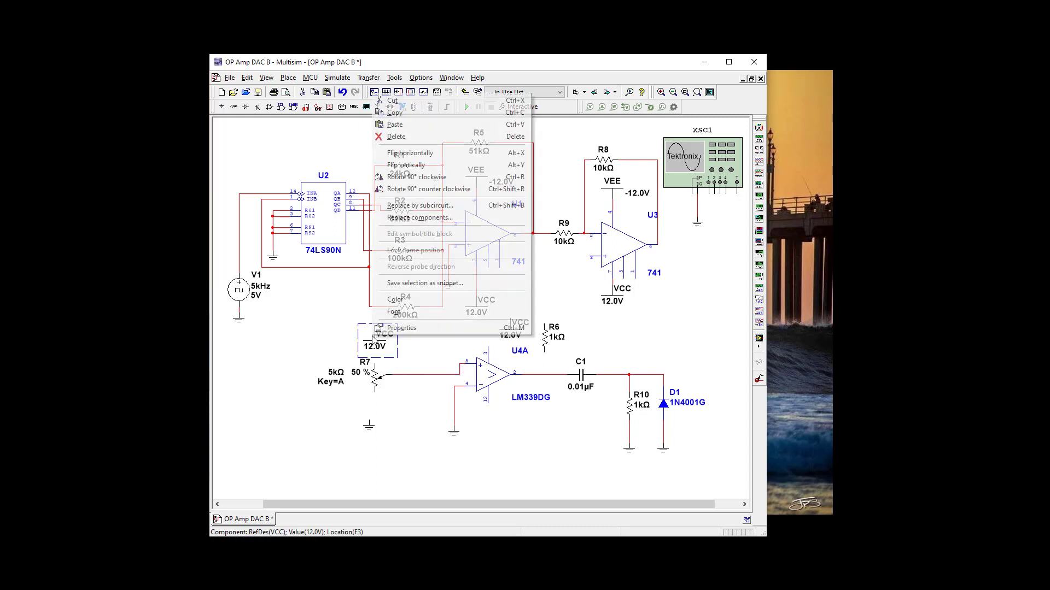
pyautogui.click(407, 164)
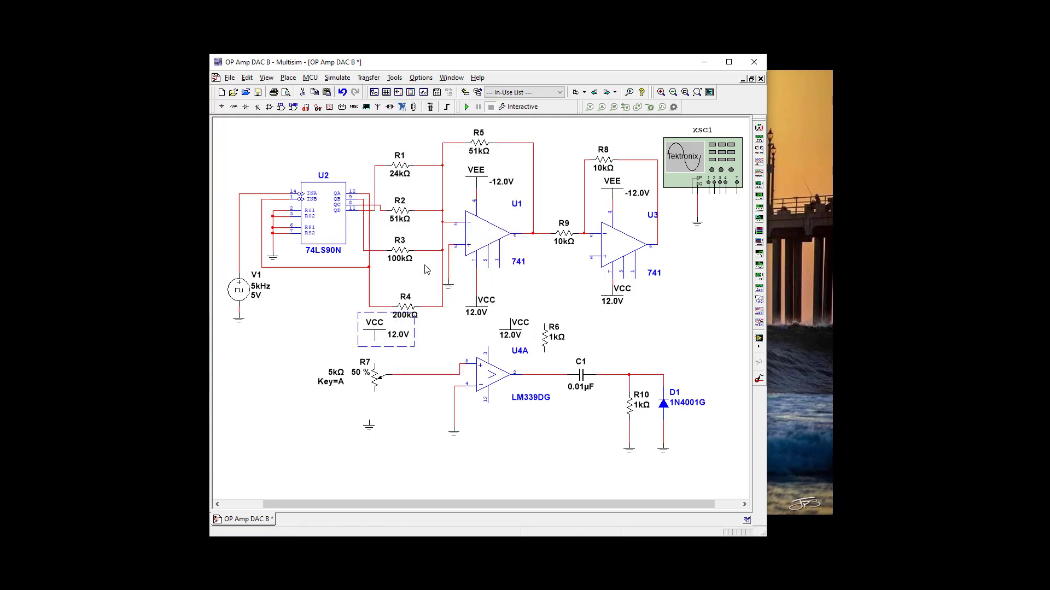
pyautogui.click(509, 335)
pyautogui.rightClick(514, 329)
pyautogui.click(508, 329)
pyautogui.rightClick(505, 327)
# Step: Flip the VCC above U4A vertically, drop it onto U4A, and seat the other VCC on R7
pyautogui.click(544, 156)
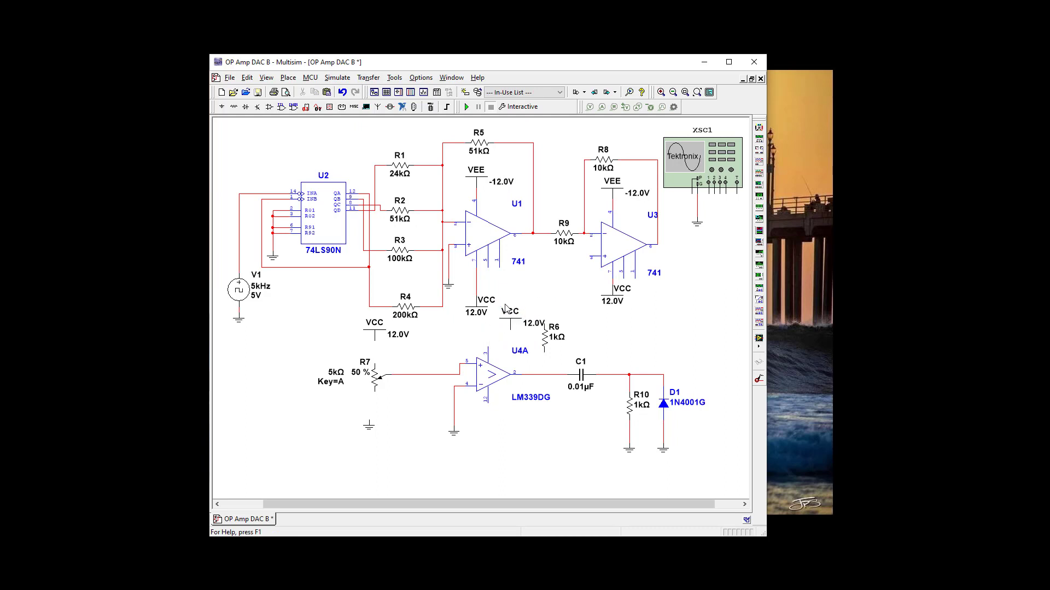
pyautogui.click(508, 326)
pyautogui.moveTo(508, 326)
pyautogui.mouseDown()
pyautogui.moveTo(491, 340)
pyautogui.moveTo(490, 329)
pyautogui.mouseUp()
pyautogui.click(515, 433)
pyautogui.doubleClick(378, 334)
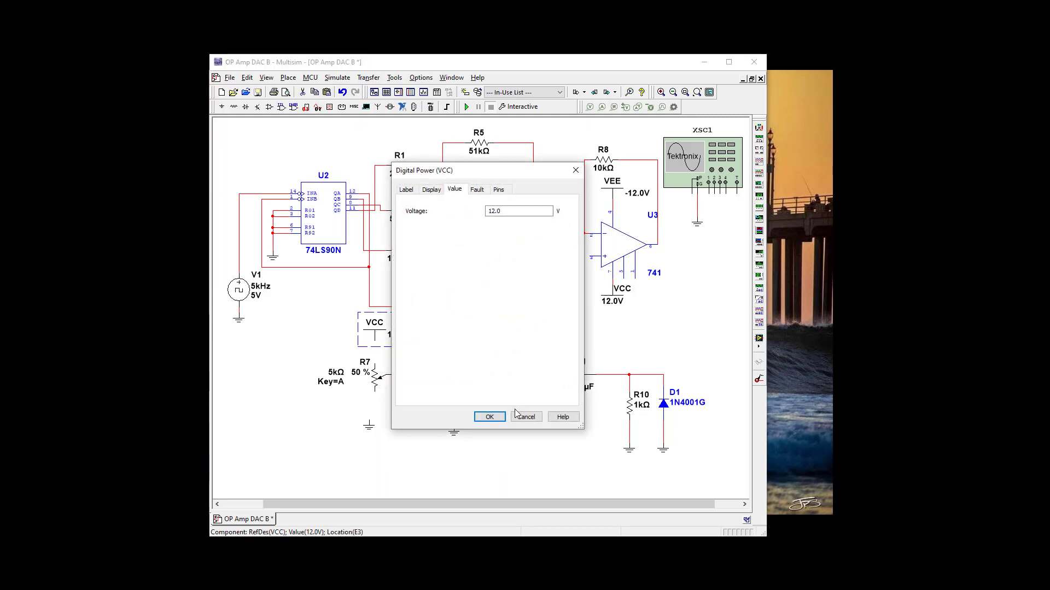
pyautogui.click(523, 415)
pyautogui.moveTo(374, 336)
pyautogui.mouseDown()
pyautogui.moveTo(374, 355)
pyautogui.moveTo(373, 338)
pyautogui.mouseUp()
# Step: Ground R7's lower pin and wire R6 into U4A's output node
pyautogui.moveTo(372, 433); pyautogui.dragTo(378, 421)
pyautogui.click(527, 414)
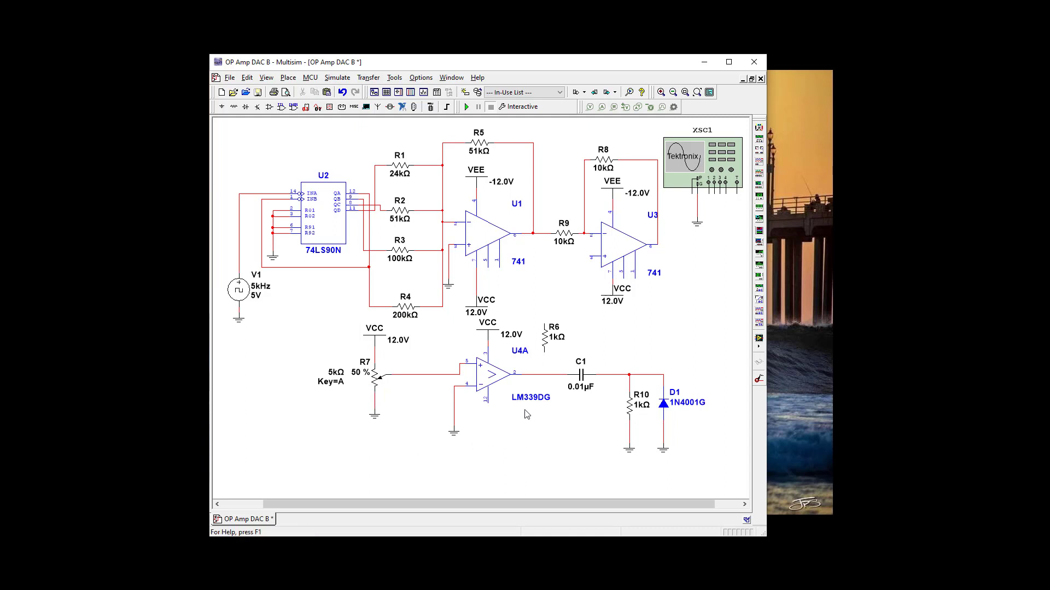
pyautogui.click(544, 353)
pyautogui.click(544, 372)
pyautogui.click(545, 374)
# Step: Copy the ground symbol below U4A for pasting elsewhere
pyautogui.click(453, 433)
pyautogui.rightClick(454, 433)
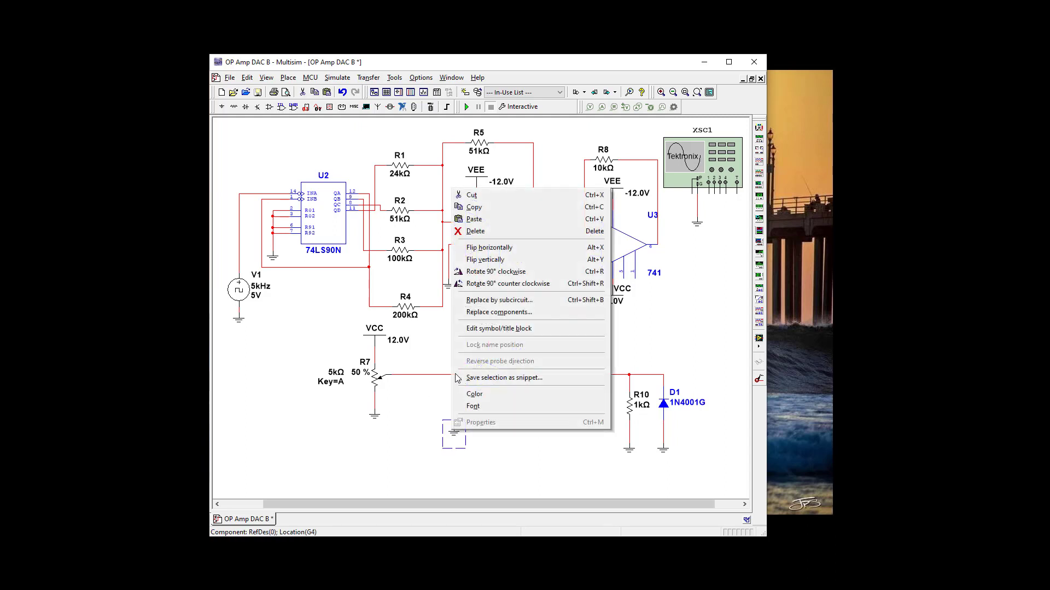
pyautogui.click(481, 208)
pyautogui.click(494, 431)
pyautogui.rightClick(494, 431)
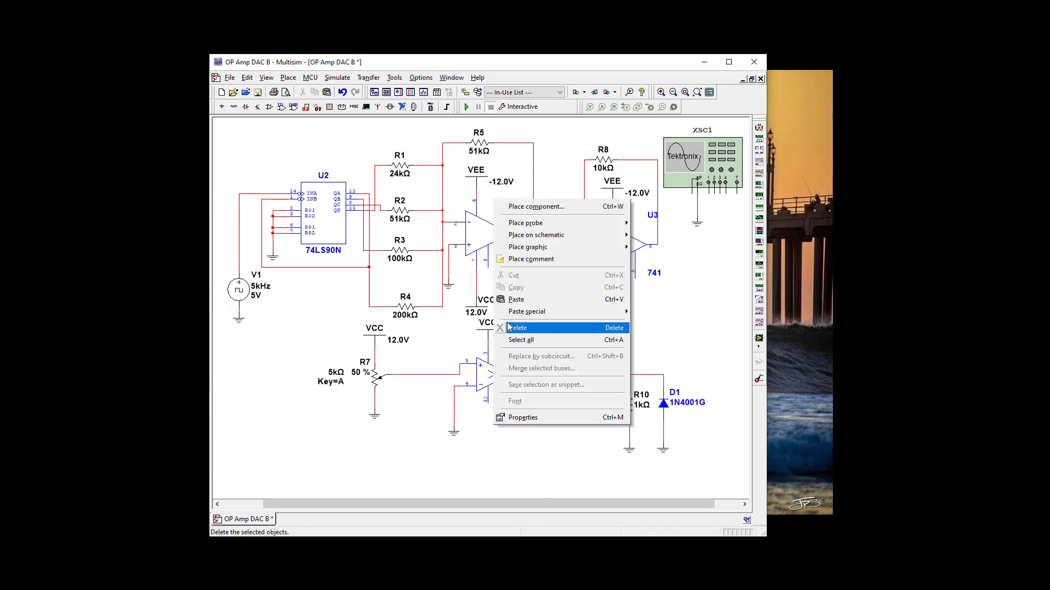
# Step: Paste a ground onto U4A pin 12 and place a VDD 5.0V supply above R6
pyautogui.click(489, 419)
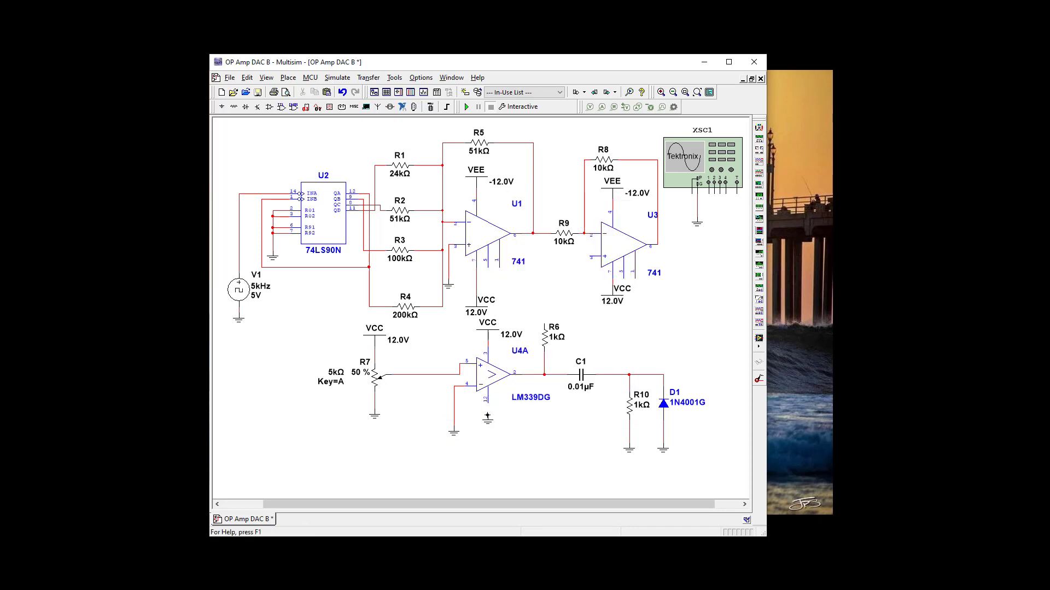
pyautogui.click(488, 406)
pyautogui.click(221, 106)
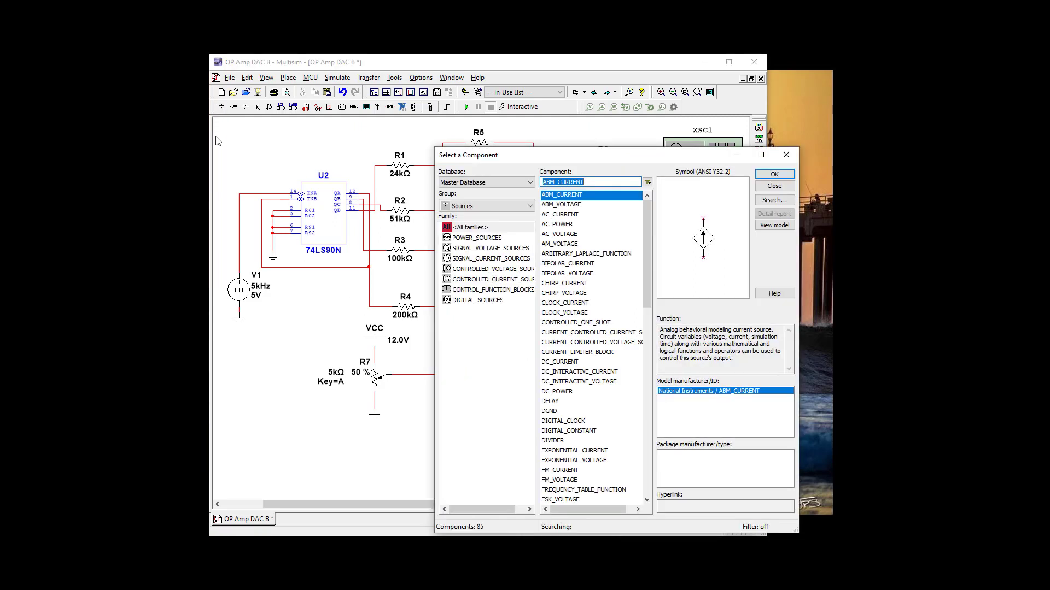
pyautogui.click(467, 239)
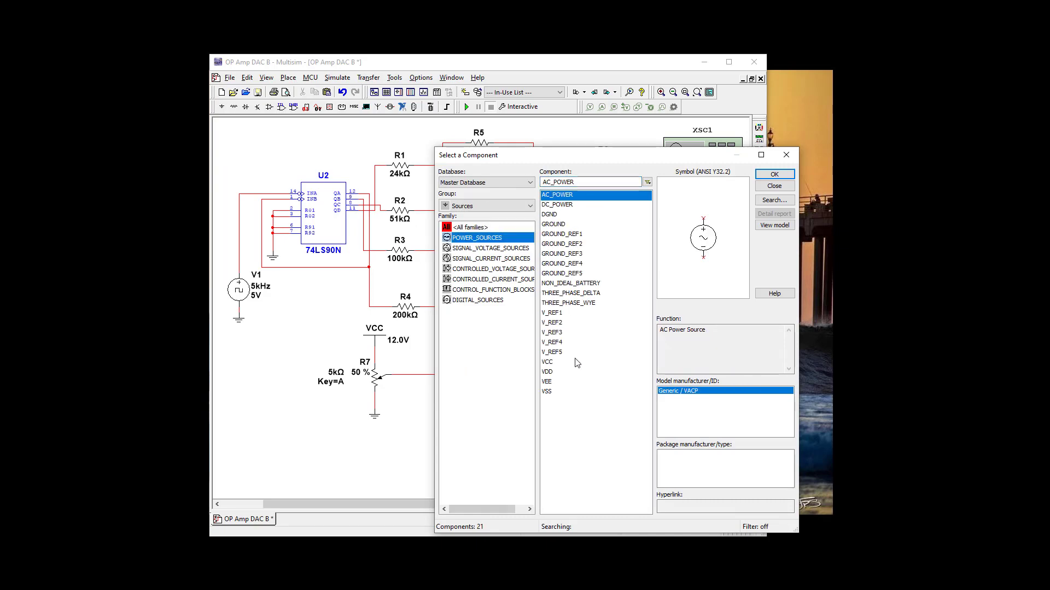
pyautogui.click(548, 372)
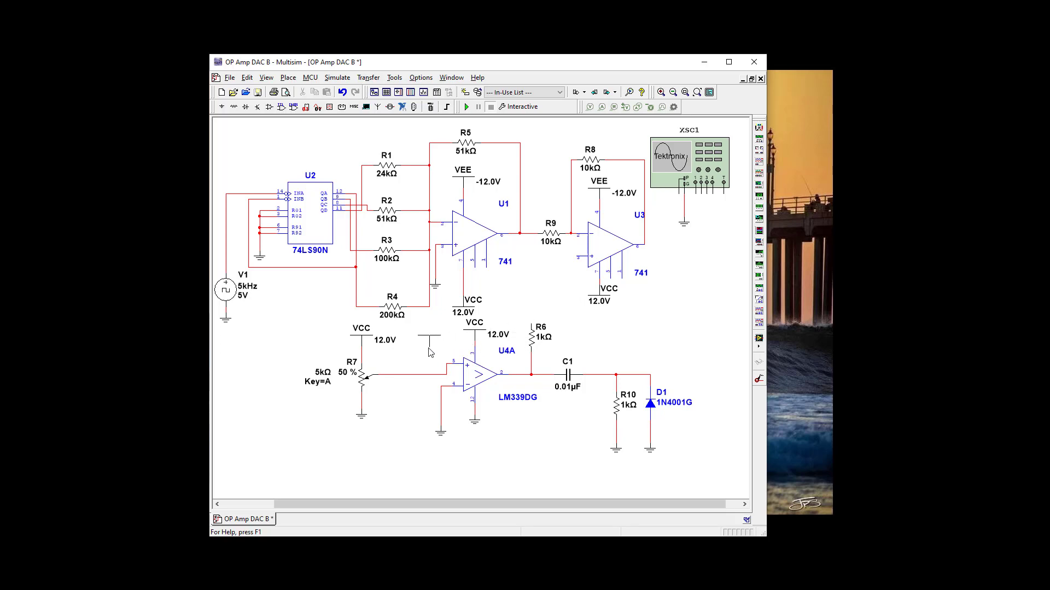
pyautogui.click(532, 316)
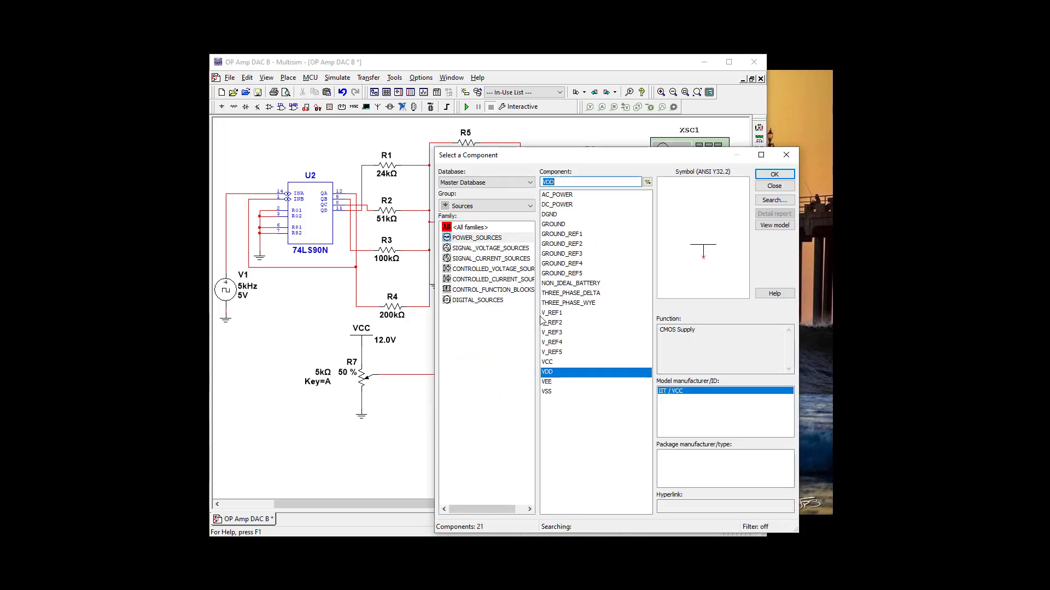
pyautogui.click(787, 154)
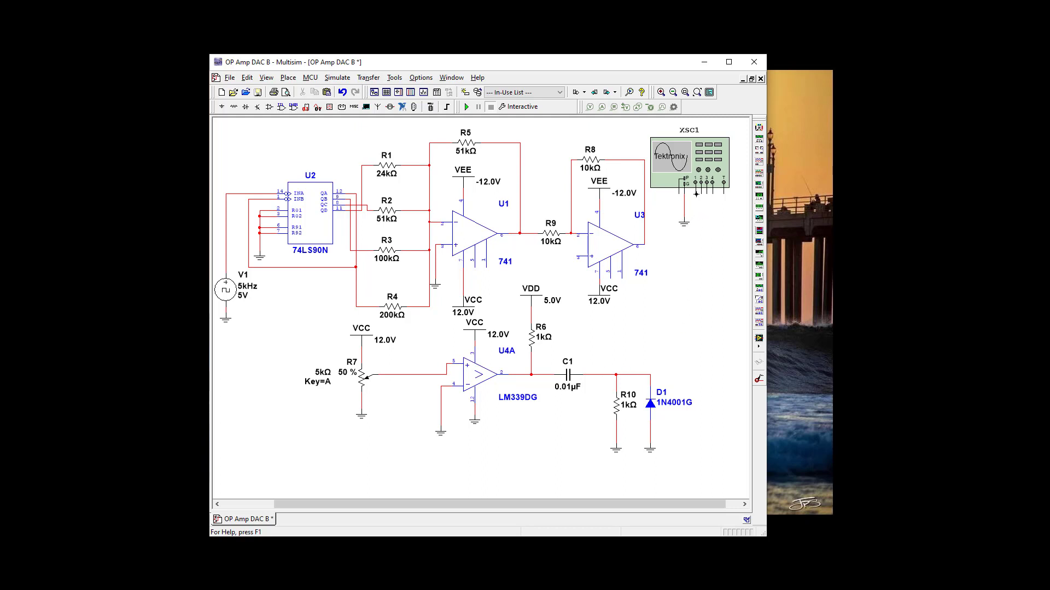
# Step: Wire scope XSC1 channel 1 to the D1 node and channel 2 to U3's output
pyautogui.click(696, 192)
pyautogui.click(649, 374)
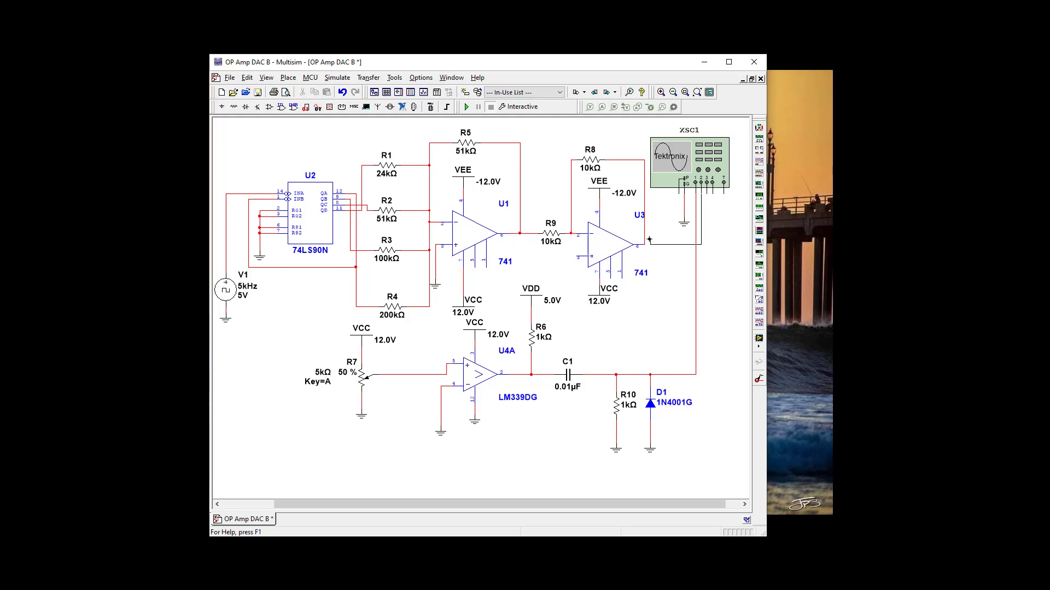
pyautogui.click(644, 234)
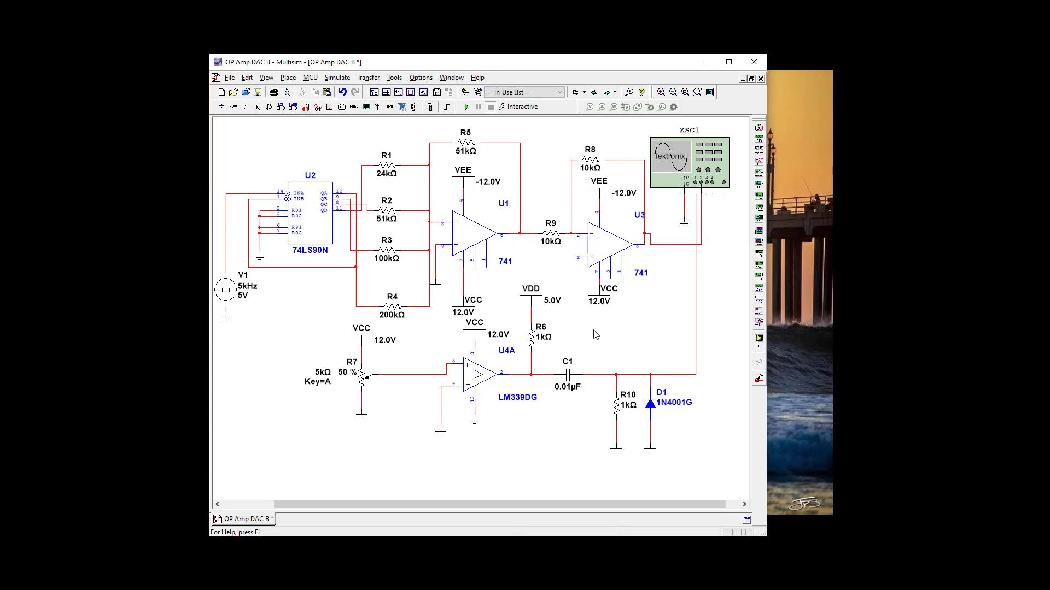
# Step: Copy and paste a ground symbol, then wire it to U3's non-inverting input
pyautogui.rightClick(479, 425)
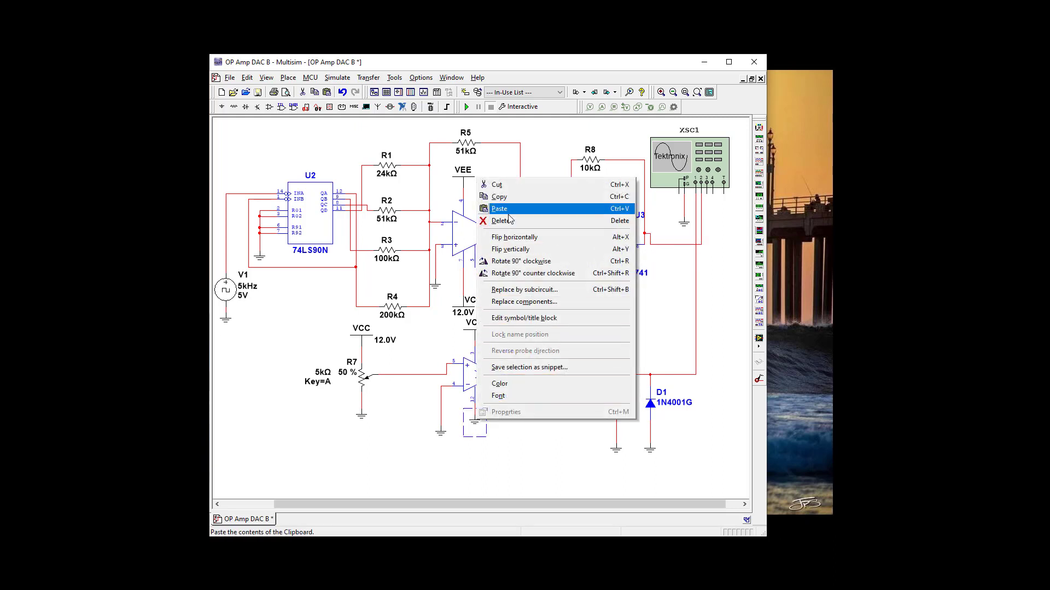
pyautogui.click(510, 198)
pyautogui.click(568, 277)
pyautogui.rightClick(568, 277)
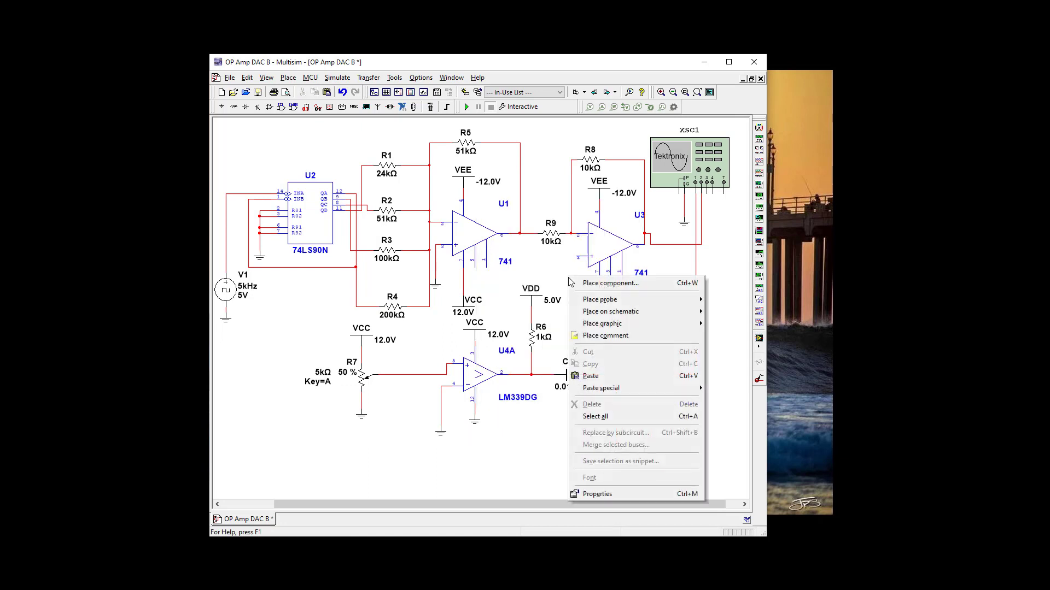
pyautogui.click(588, 376)
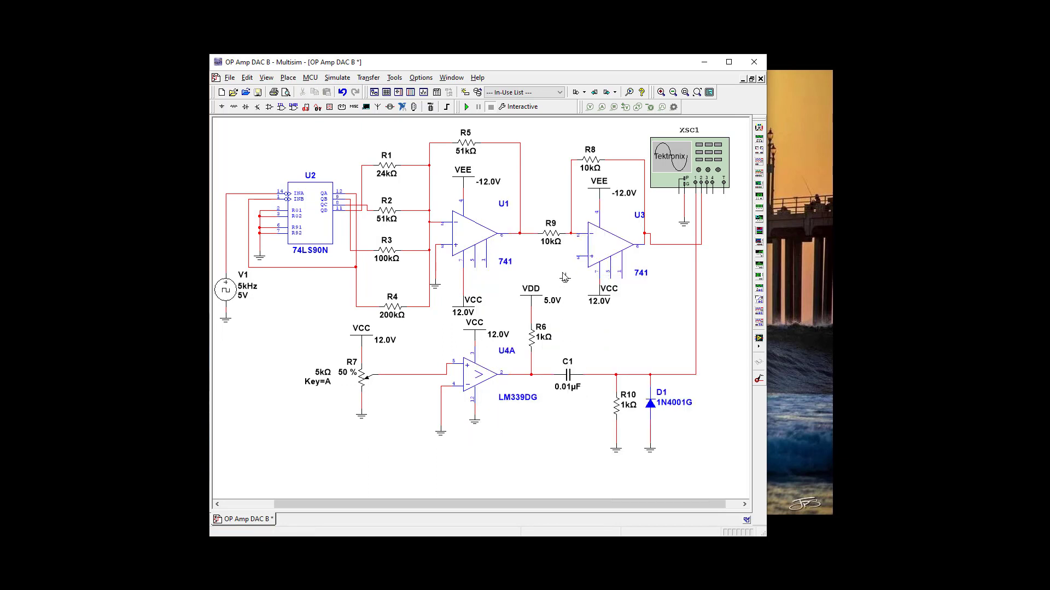
pyautogui.click(576, 258)
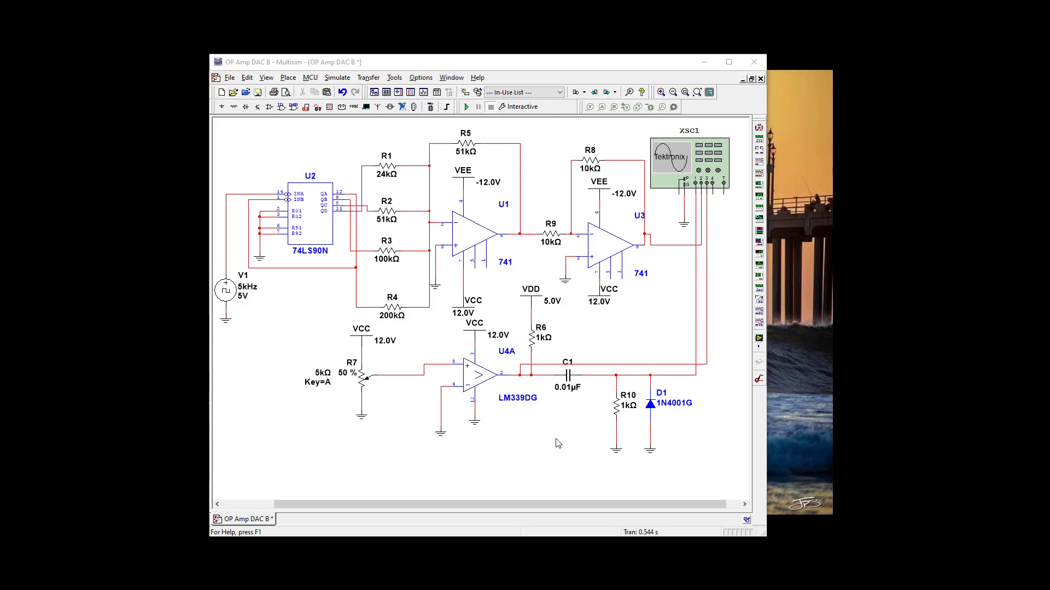
# Step: Delete the ground wire and ground symbol from U4A pin 4
pyautogui.click(441, 406)
pyautogui.press('Delete')
pyautogui.click(444, 435)
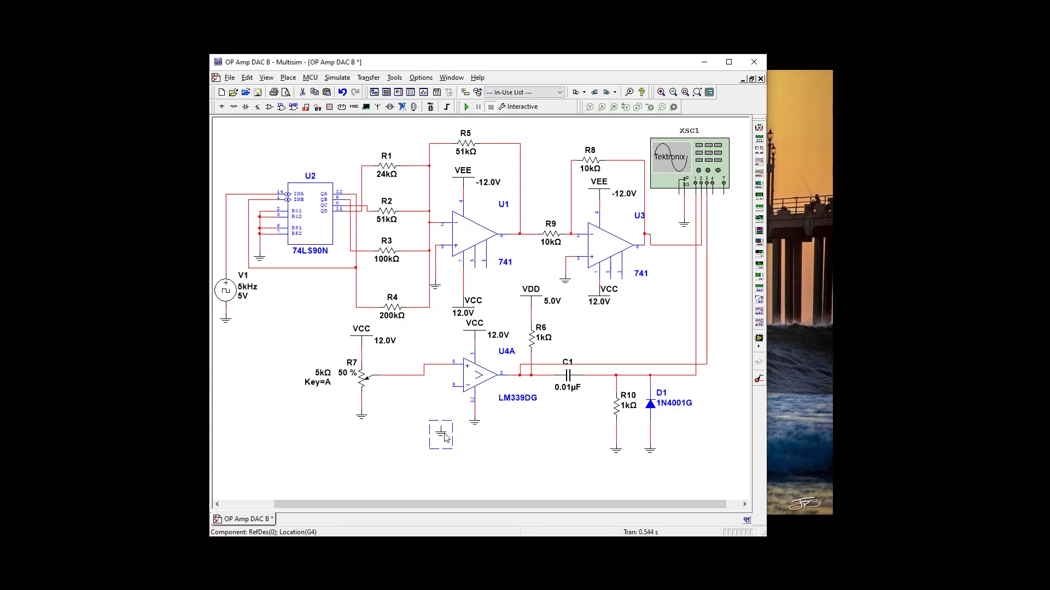
pyautogui.press('Delete')
# Step: Rewire U4A pin 5 to U3's output, routing the vertical run further left
pyautogui.moveTo(450, 364); pyautogui.dragTo(453, 384)
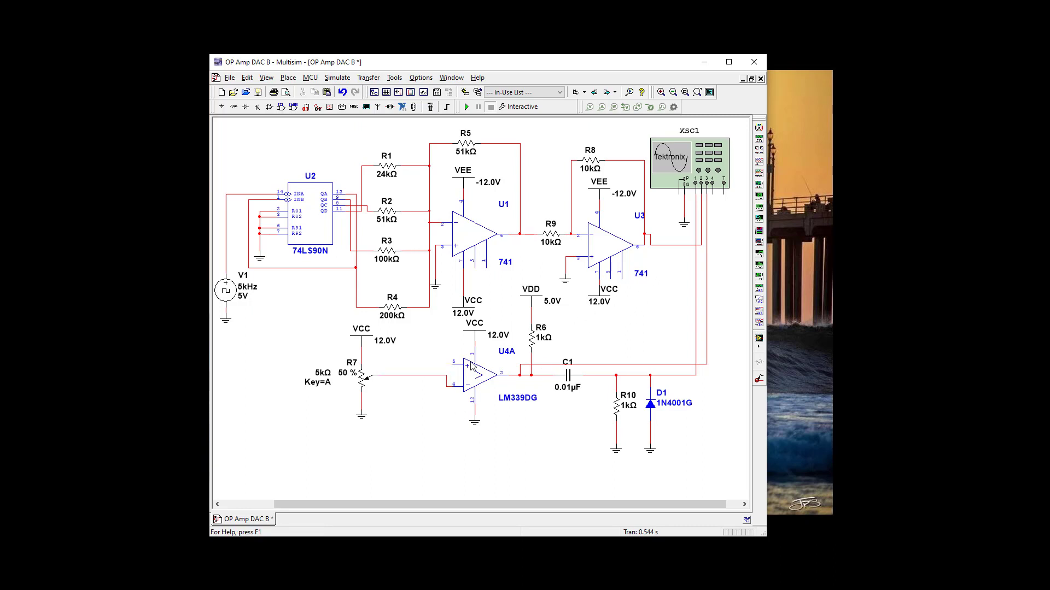
pyautogui.click(452, 362)
pyautogui.click(666, 245)
pyautogui.moveTo(454, 339); pyautogui.dragTo(429, 339)
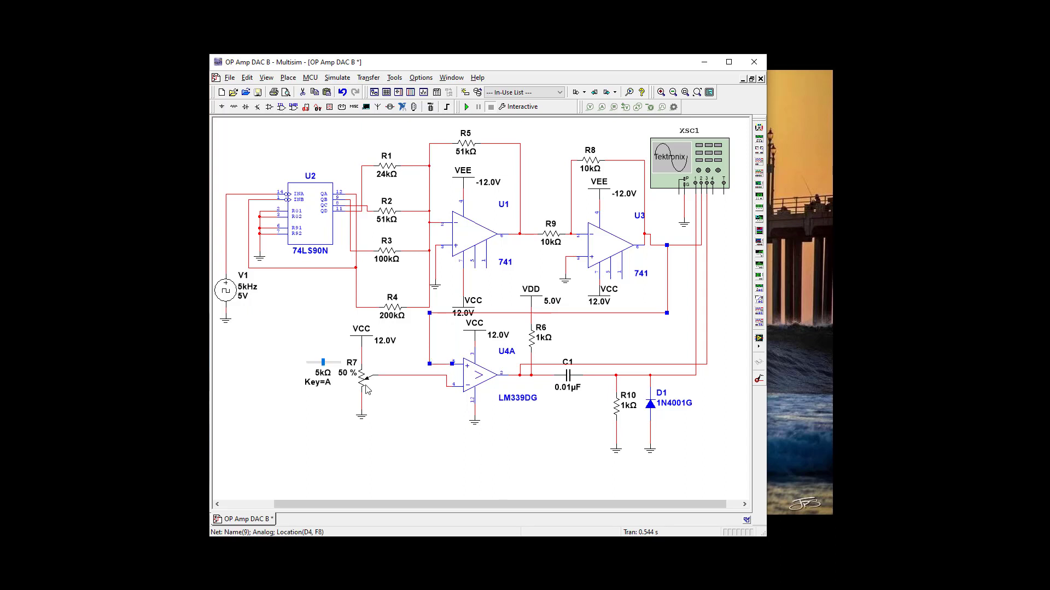
# Step: Move R7 and its attached parts down so its wiper meets U4A pin 4
pyautogui.moveTo(313, 315); pyautogui.dragTo(366, 384)
pyautogui.click(376, 413)
pyautogui.click(429, 438)
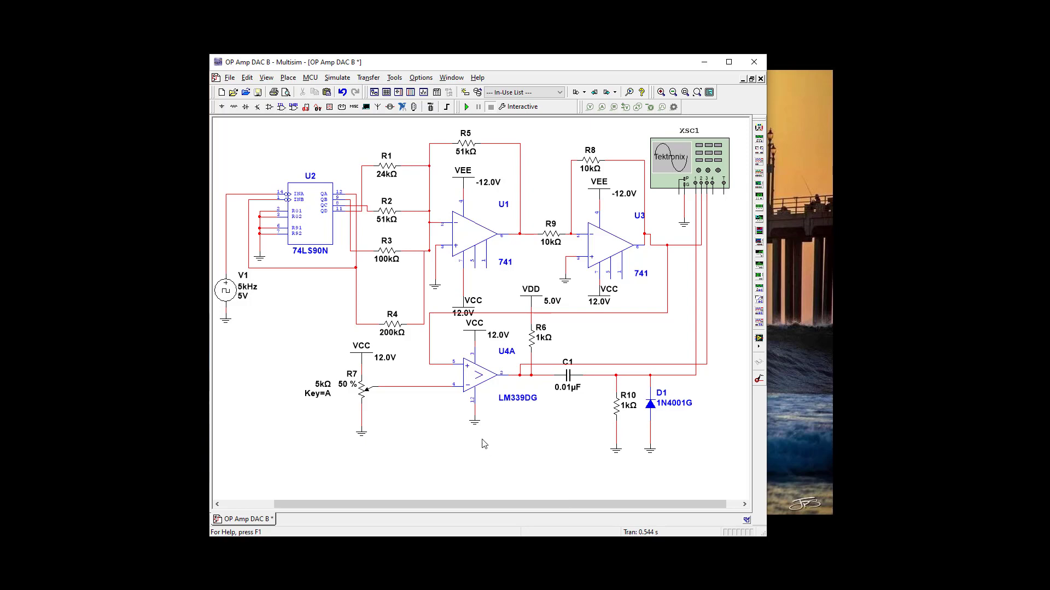
# Step: Run the simulation, open and power on scope XSC1, and enable channels 2 and 3
pyautogui.click(466, 107)
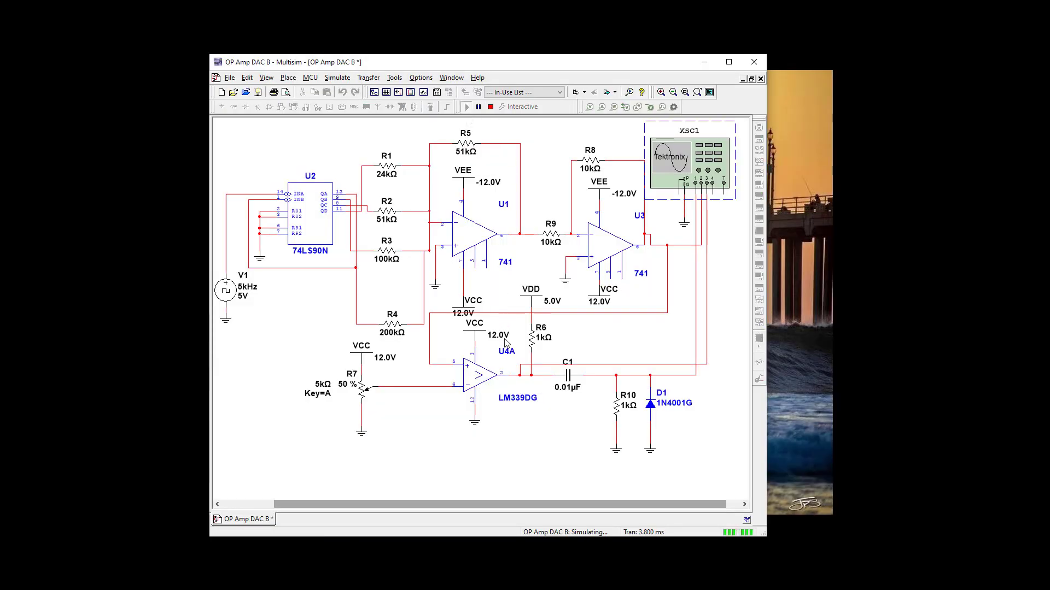
pyautogui.doubleClick(687, 166)
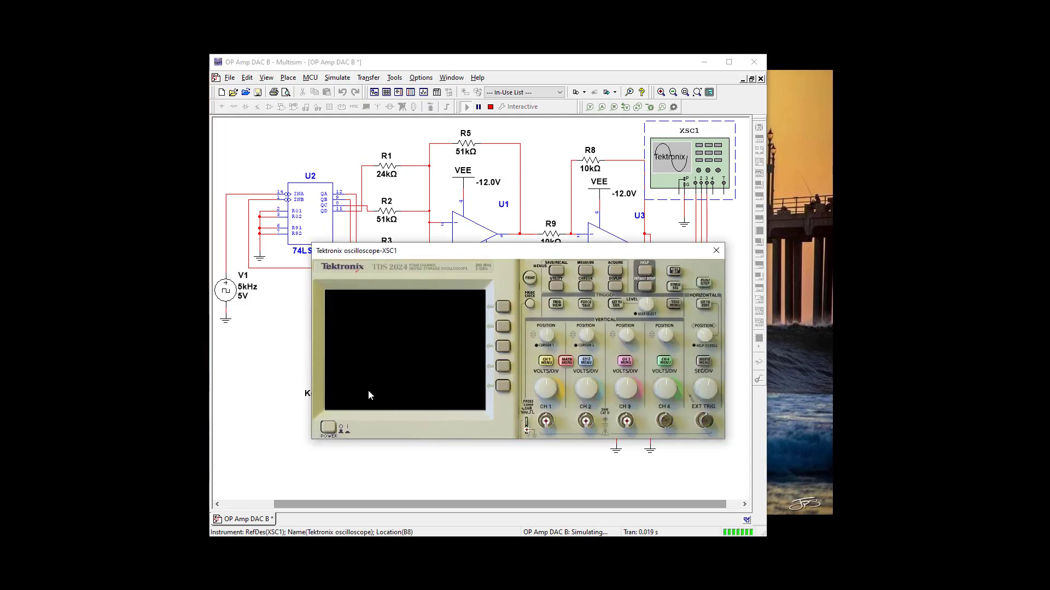
pyautogui.click(330, 428)
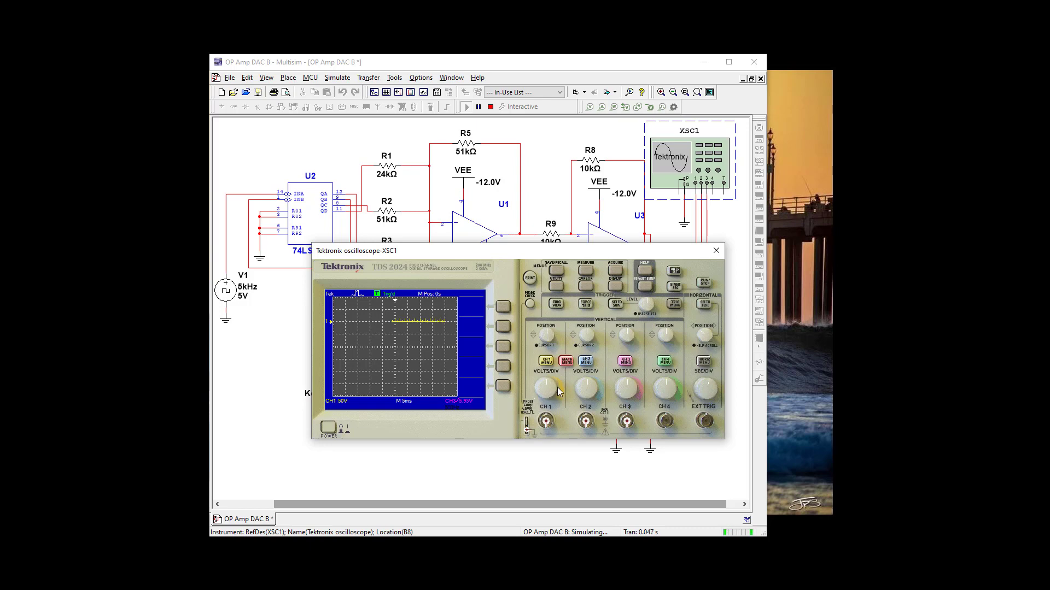
pyautogui.scroll(4, 553, 388)
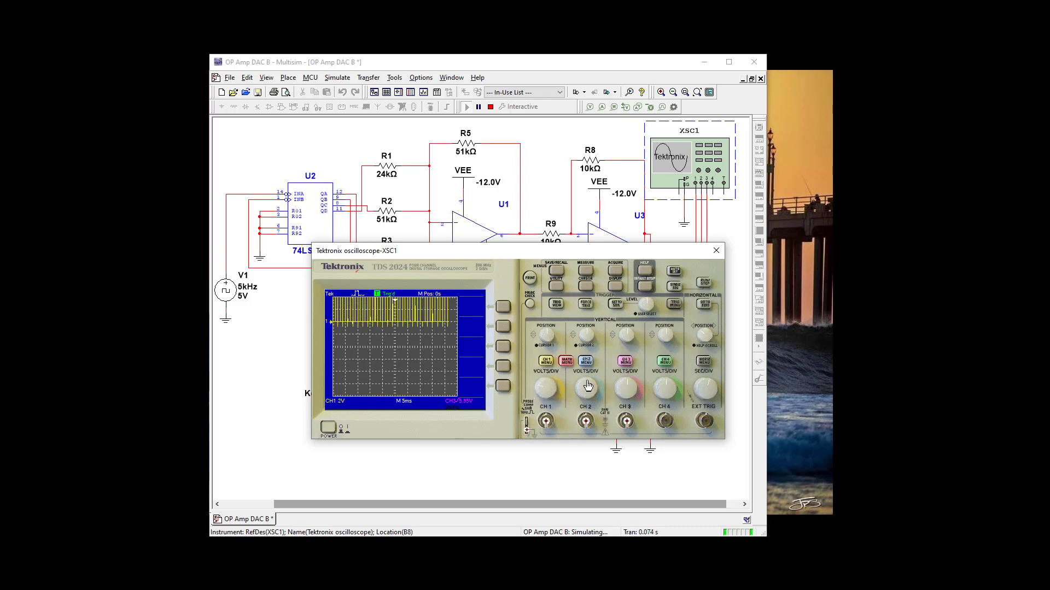
pyautogui.click(589, 362)
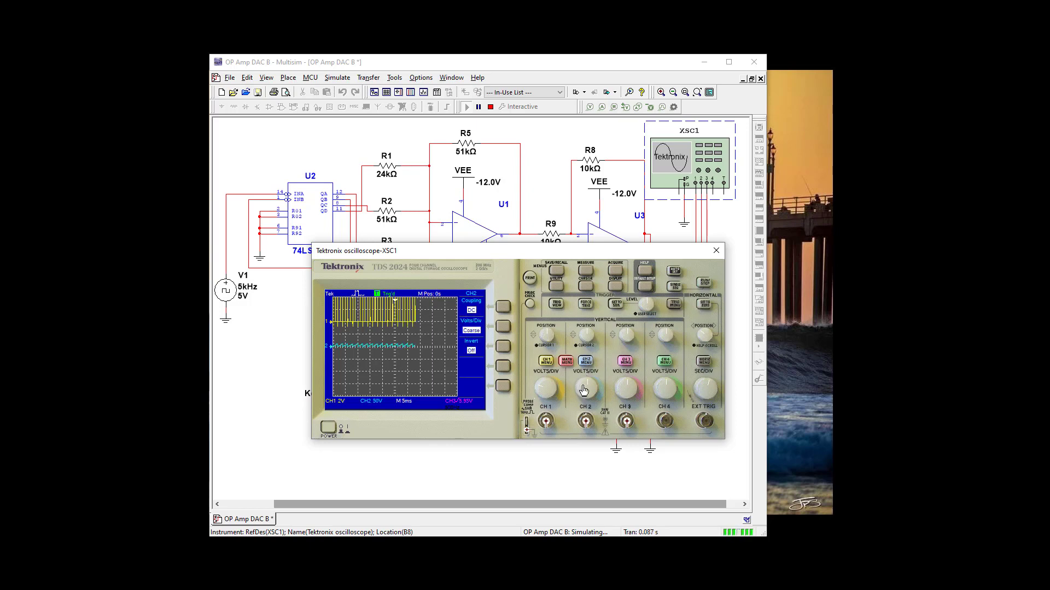
pyautogui.scroll(4, 583, 390)
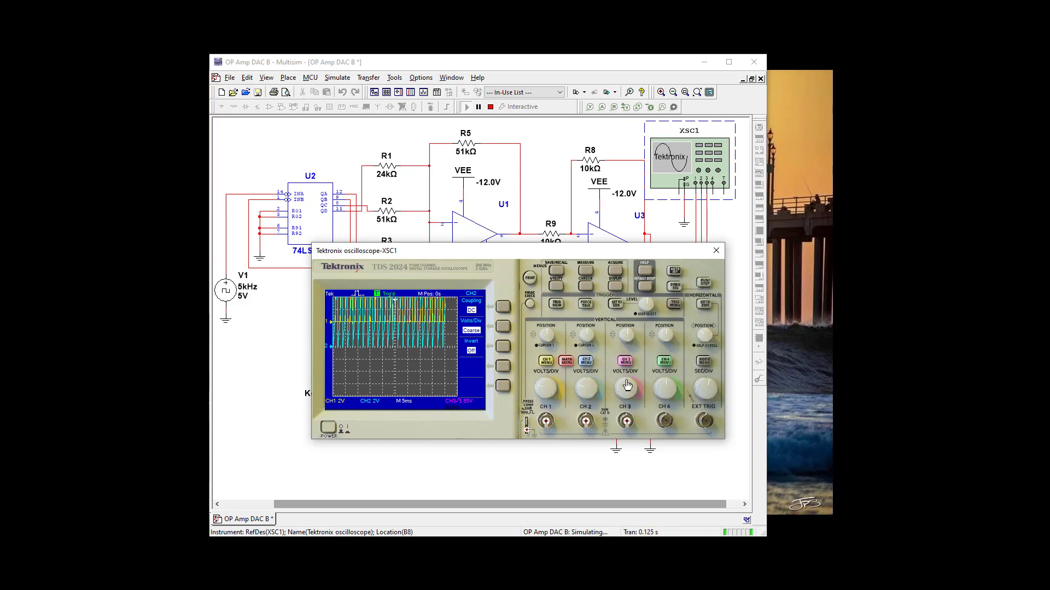
pyautogui.click(626, 361)
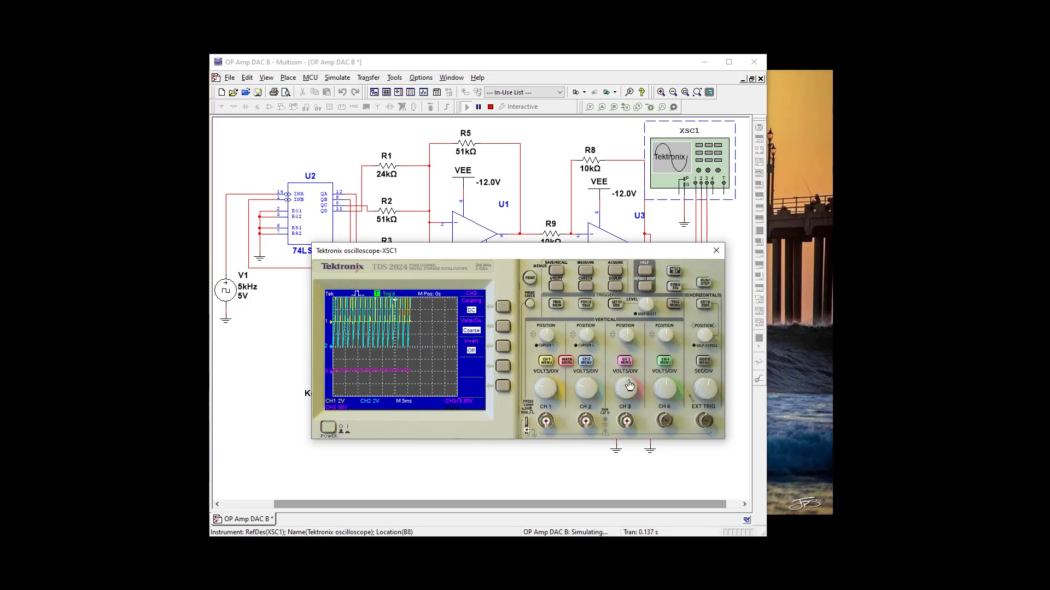
# Step: Set channel 3 to 2 V/div, channel 2 to 5 V/div, and the timebase to 500 µs/div
pyautogui.moveTo(629, 385); pyautogui.dragTo(620, 389)
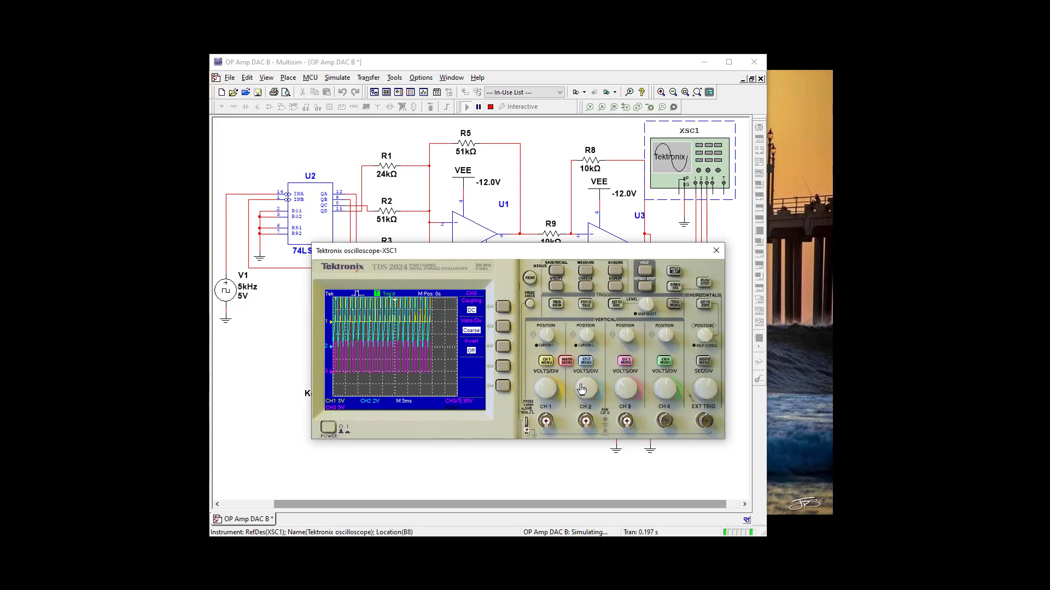
pyautogui.moveTo(578, 389); pyautogui.dragTo(579, 388)
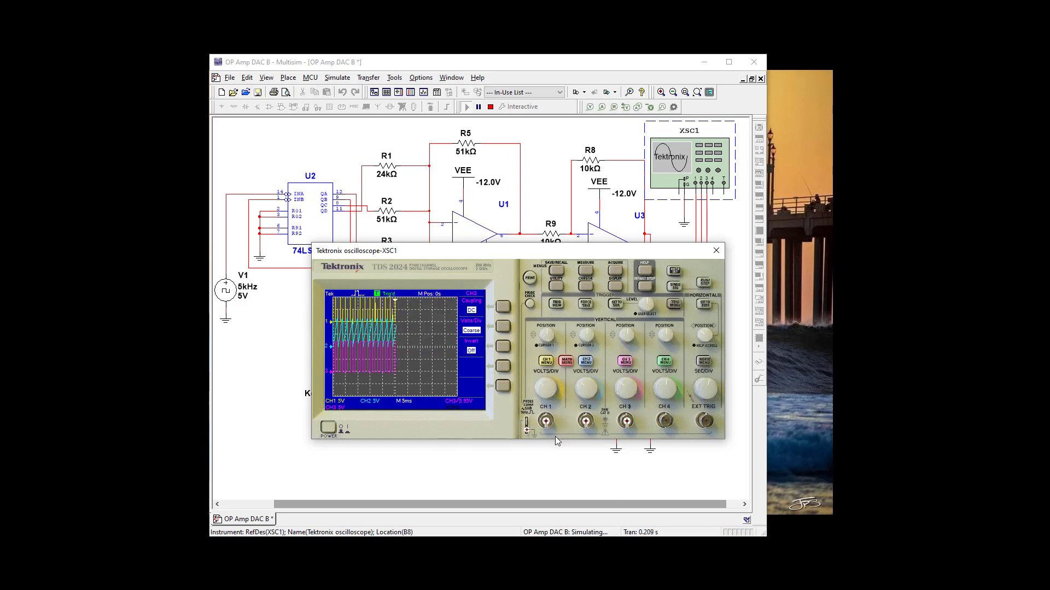
pyautogui.moveTo(703, 388); pyautogui.dragTo(702, 388)
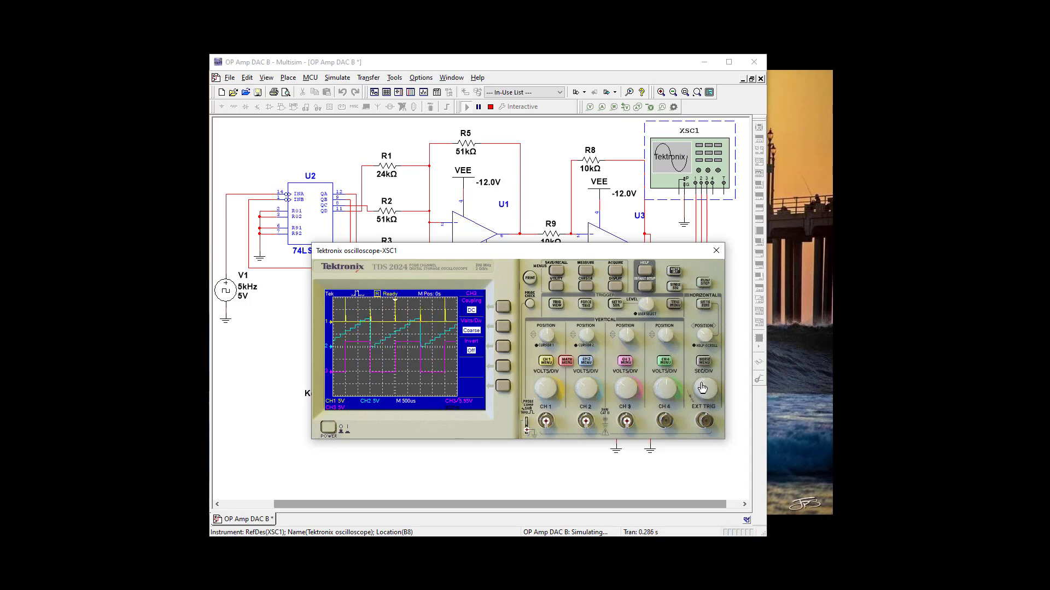
pyautogui.click(701, 388)
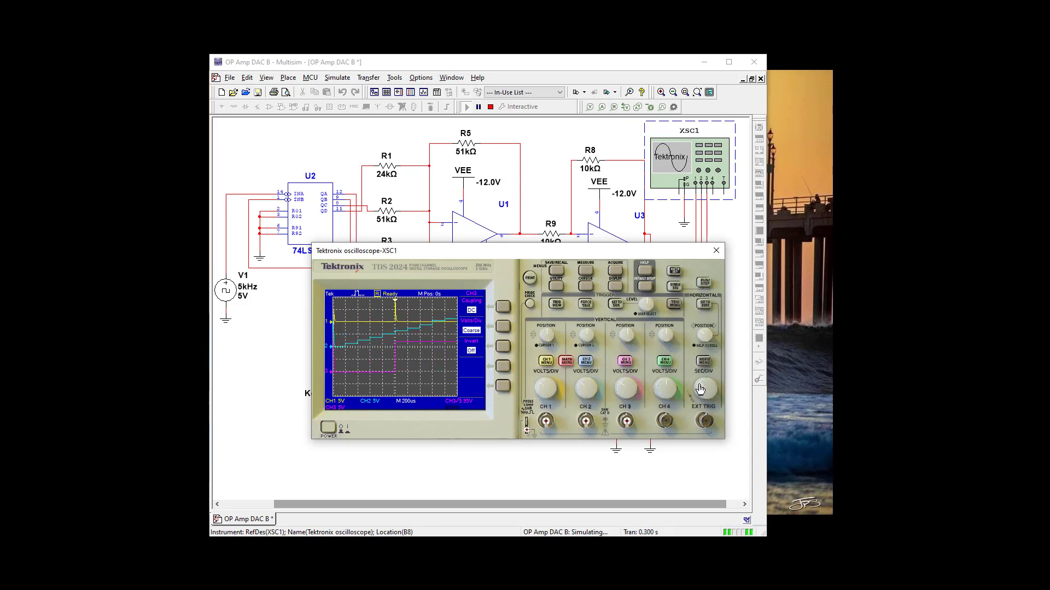
pyautogui.click(702, 388)
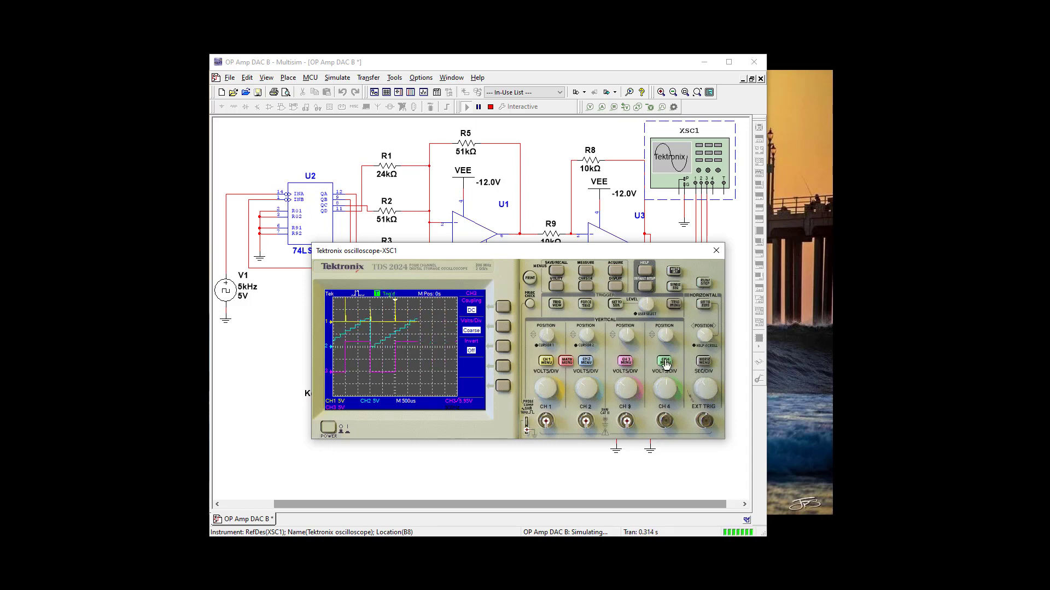
# Step: Capture a single sweep, set channel 3 to 20 V/div, and lower the channel 1 and 3 traces
pyautogui.click(675, 286)
pyautogui.click(623, 388)
pyautogui.click(623, 389)
pyautogui.moveTo(545, 332)
pyautogui.mouseDown()
pyautogui.moveTo(543, 361)
pyautogui.moveTo(568, 356)
pyautogui.mouseUp()
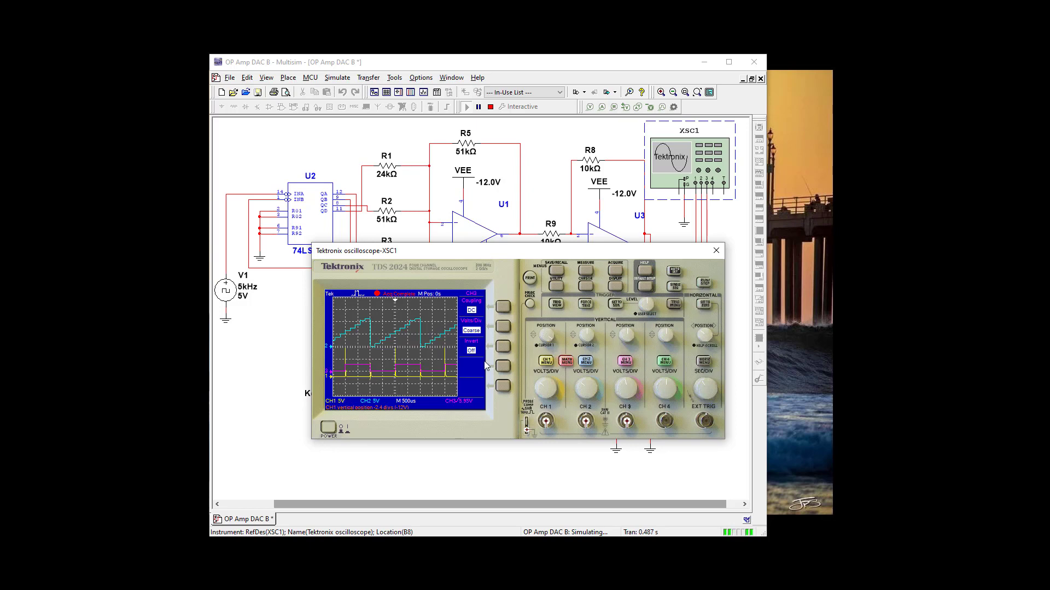
pyautogui.click(627, 384)
pyautogui.moveTo(631, 329)
pyautogui.mouseDown()
pyautogui.moveTo(628, 363)
pyautogui.moveTo(639, 361)
pyautogui.moveTo(633, 342)
pyautogui.mouseUp()
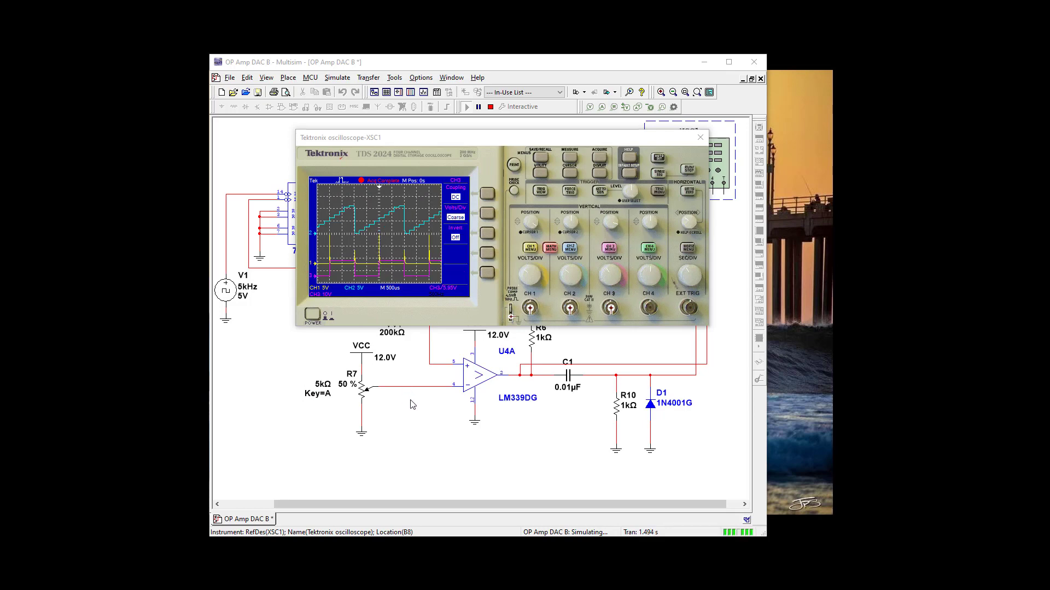
# Step: Resume continuous scope acquisition and vary R7 with A and Shift+A, ending at 30 %
pyautogui.click(402, 426)
pyautogui.press('a')
pyautogui.press('a')
pyautogui.press('a')
pyautogui.press('a')
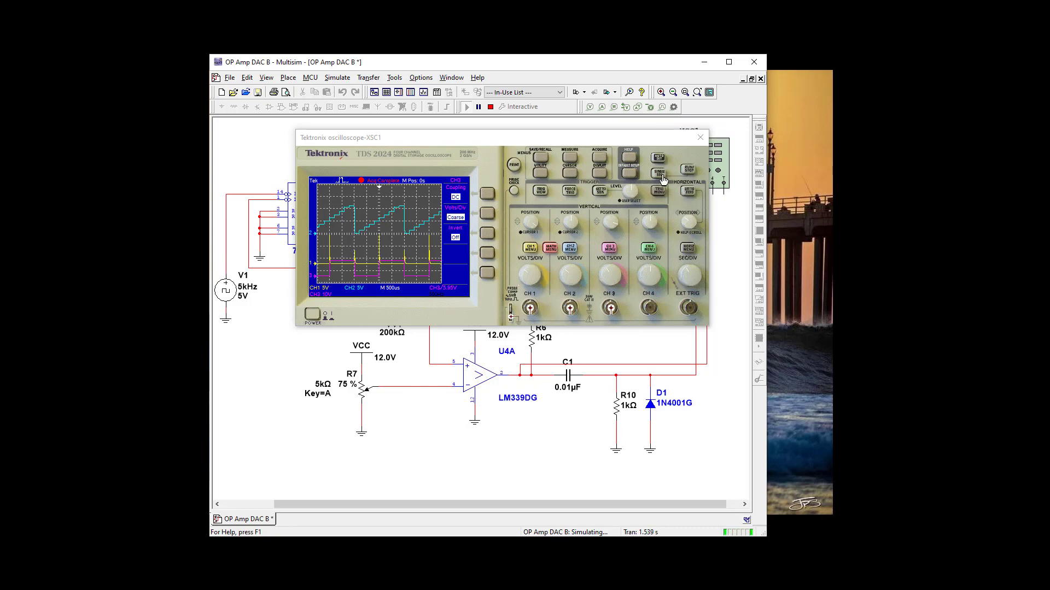
pyautogui.click(687, 170)
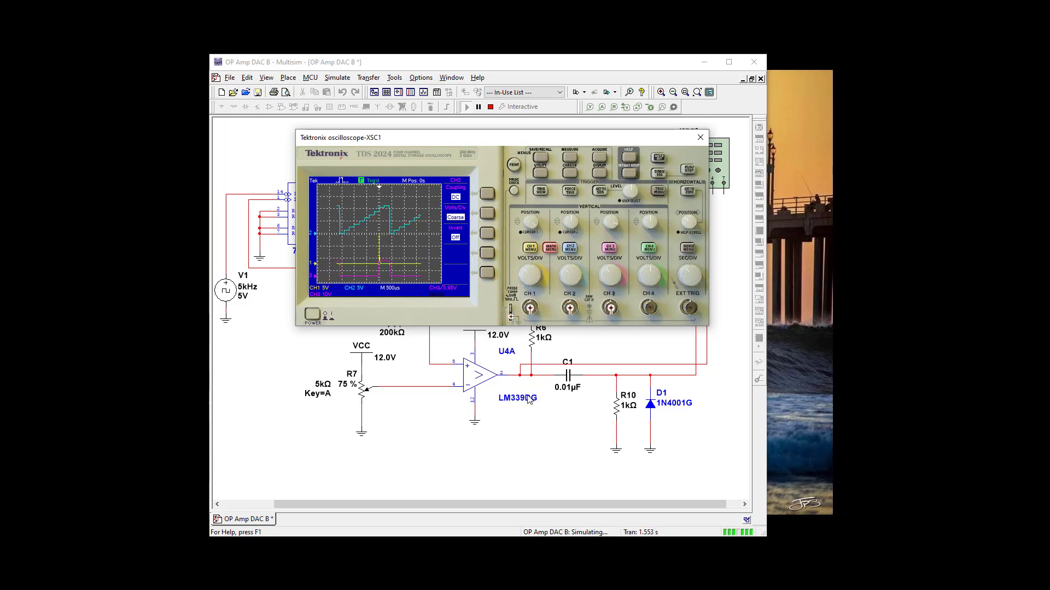
pyautogui.click(446, 450)
pyautogui.press('a')
pyautogui.press('a')
pyautogui.press('a')
pyautogui.press('a')
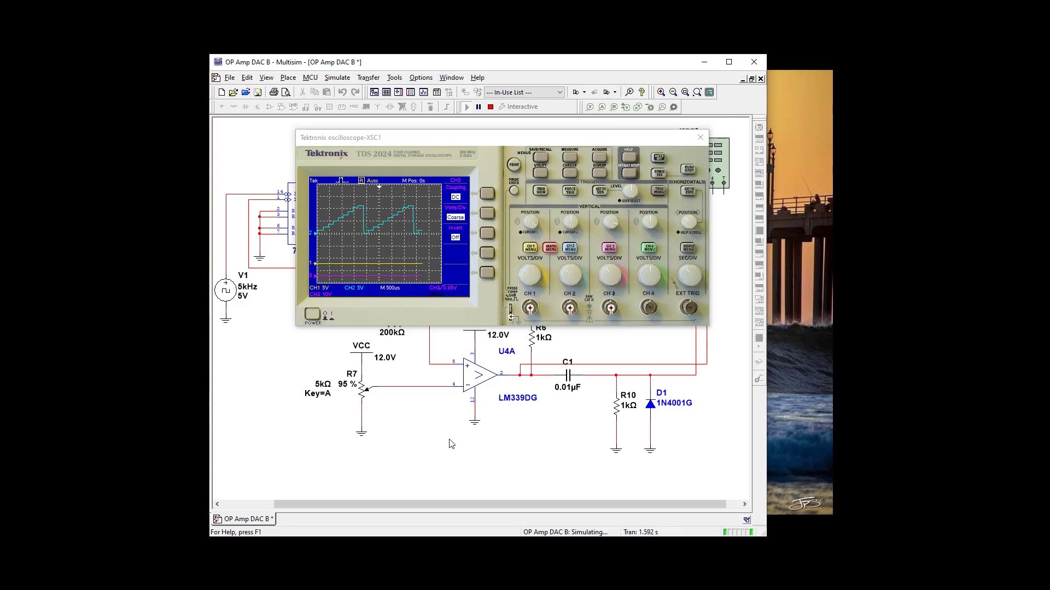
pyautogui.hotkey('shift', 'a')
pyautogui.hotkey('shift', 'a')
pyautogui.hotkey('shift', 'a')
pyautogui.hotkey('shift', 'a')
pyautogui.hotkey('shift', 'a')
pyautogui.hotkey('shift', 'a')
pyautogui.hotkey('shift', 'a')
pyautogui.hotkey('shift', 'a')
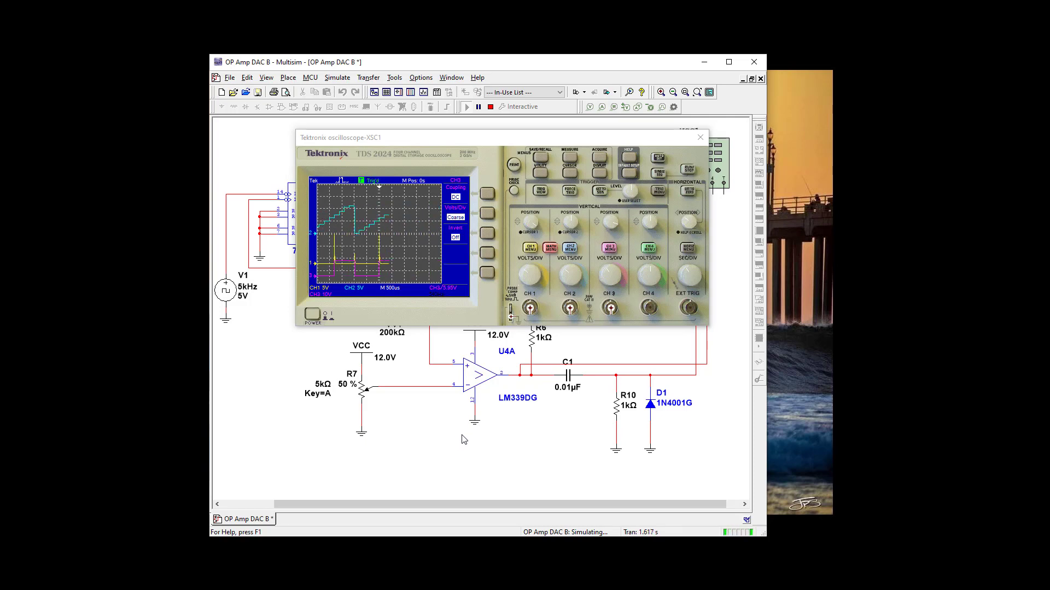
pyautogui.hotkey('shift', 'a')
pyautogui.hotkey('shift', 'a')
pyautogui.hotkey('shift', 'a')
pyautogui.hotkey('shift', 'a')
pyautogui.hotkey('shift', 'a')
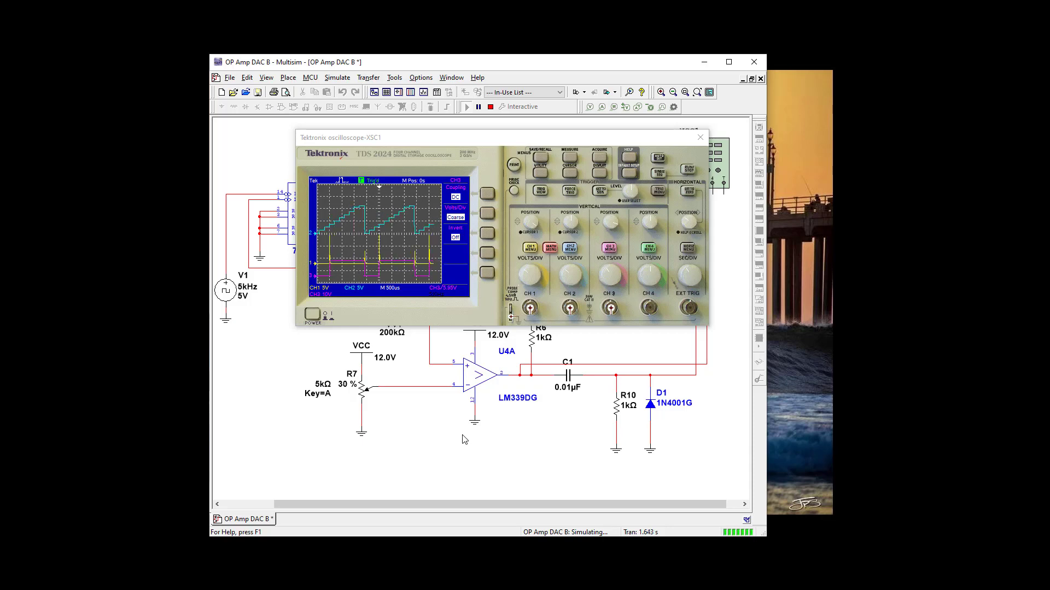